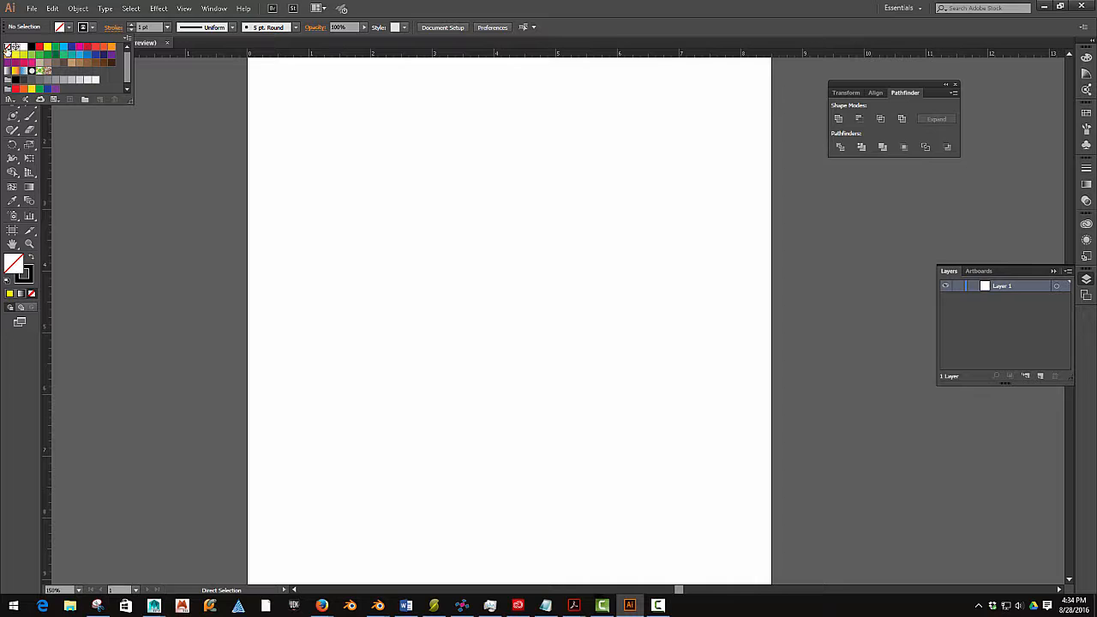
Draw three connected straight Pen tool segments from about (1.06, 3.30) in, through (2.67, 1.50) and (5.04, 3.53), to (4.07, 4.83) in.
{"action": "key", "text": "p"}
{"action": "key", "text": "Escape"}
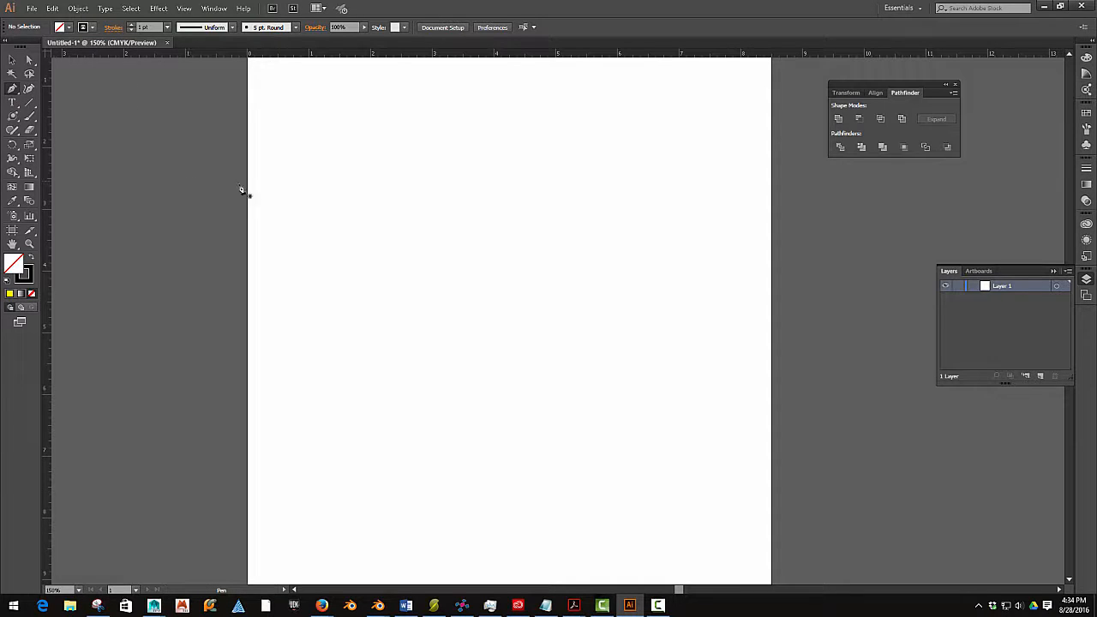
{"action": "left_click", "coordinate": [312, 227]}
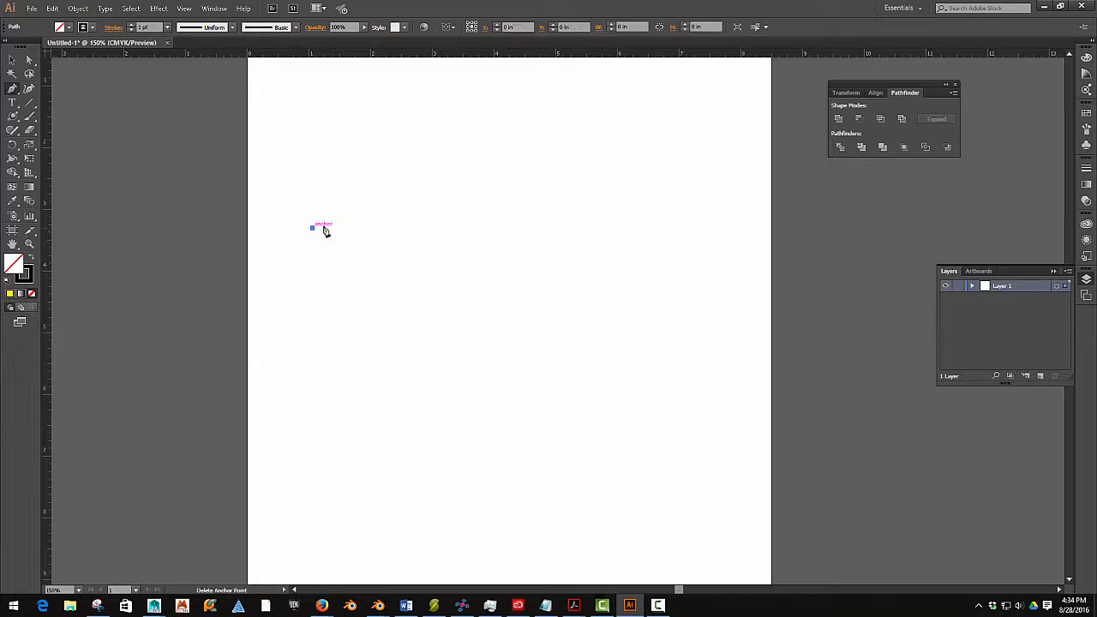
{"action": "left_click", "coordinate": [411, 118]}
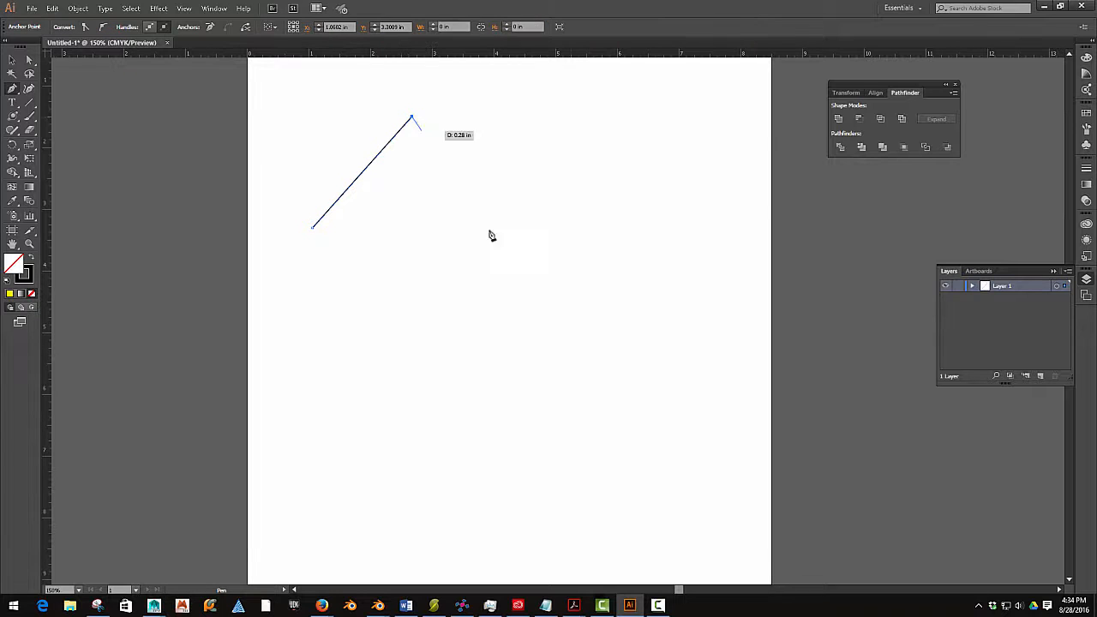
{"action": "left_click", "coordinate": [557, 243]}
{"action": "left_click", "coordinate": [498, 323]}
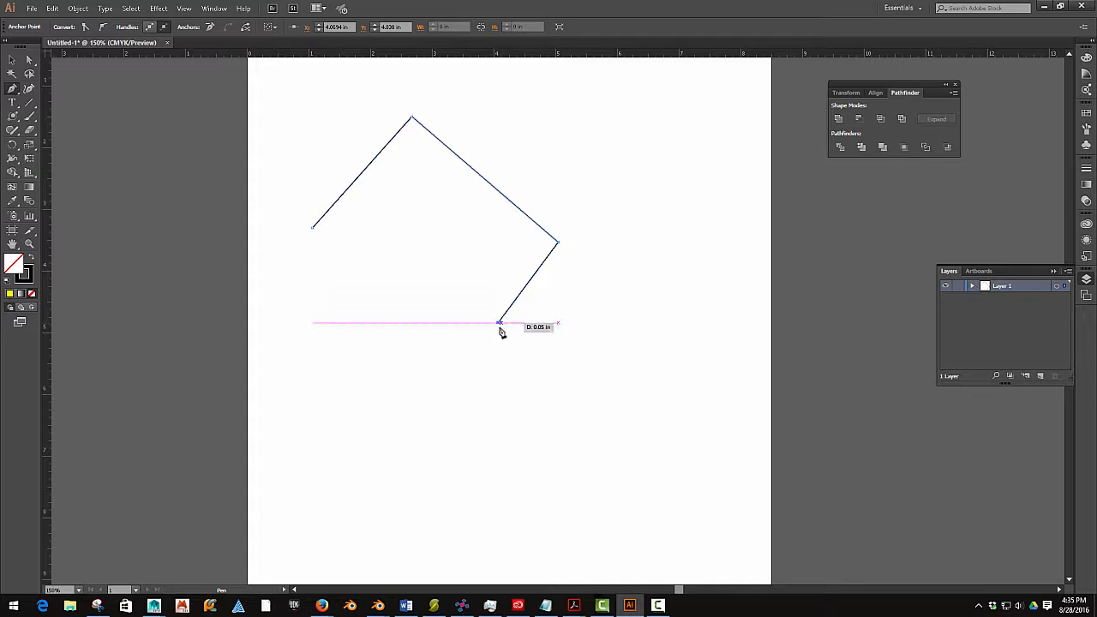
Continue the path with curved segments that form a spiral curl below the straight lines and double back along its inner side.
{"action": "left_click_drag", "start_coordinate": [497, 366], "coordinate": [529, 399]}
{"action": "left_click_drag", "start_coordinate": [640, 350], "coordinate": [600, 364]}
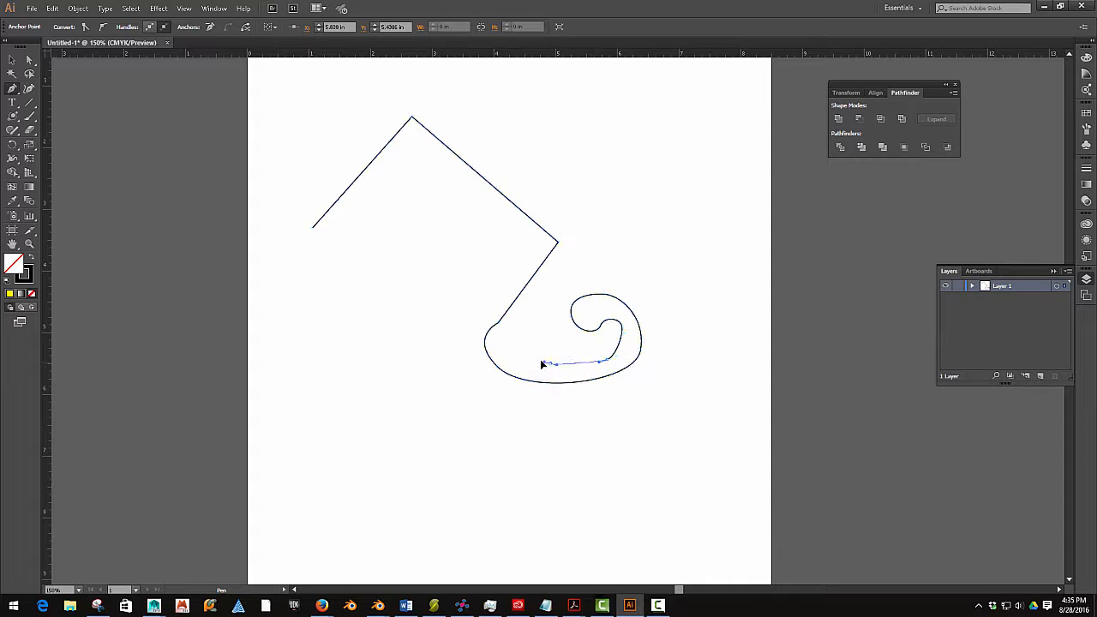
{"action": "left_click_drag", "start_coordinate": [520, 353], "coordinate": [530, 318]}
Carry the curved outline up from the curl and over the straight segments, closing the path at its starting anchor.
{"action": "left_click_drag", "start_coordinate": [577, 260], "coordinate": [648, 191]}
{"action": "left_click_drag", "start_coordinate": [571, 140], "coordinate": [559, 138]}
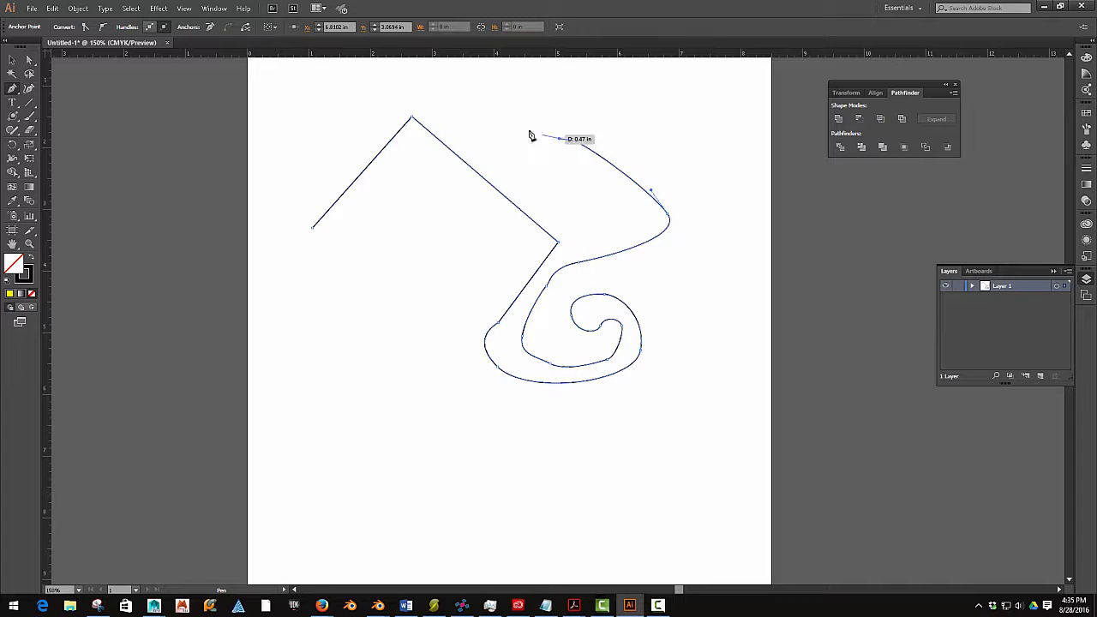
{"action": "left_click_drag", "start_coordinate": [491, 105], "coordinate": [353, 107]}
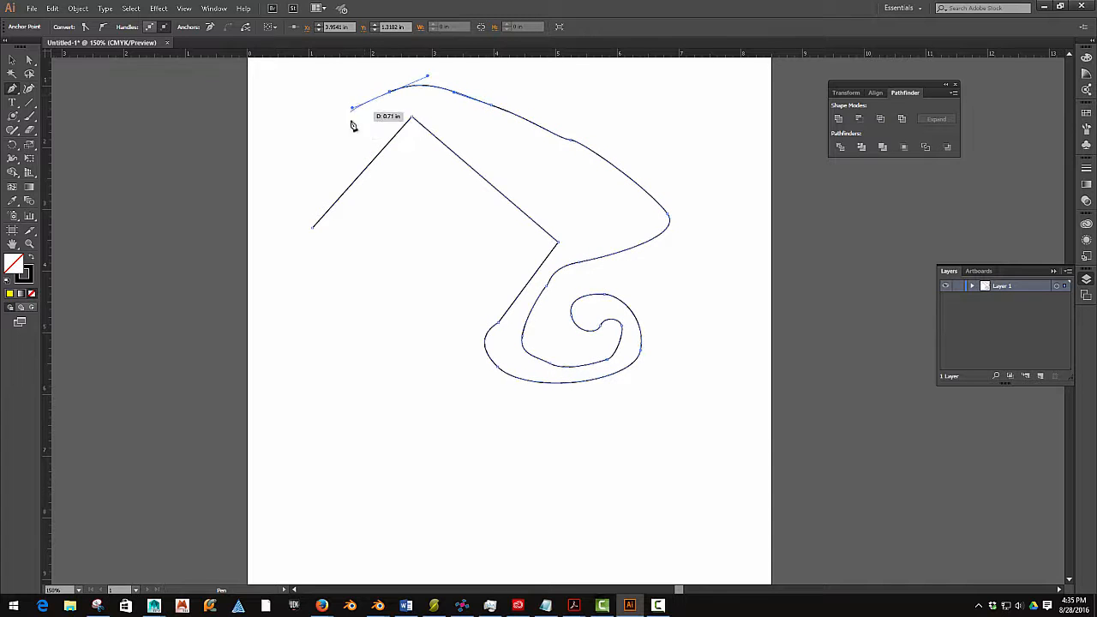
{"action": "left_click_drag", "start_coordinate": [298, 173], "coordinate": [292, 186]}
{"action": "left_click_drag", "start_coordinate": [285, 223], "coordinate": [289, 230]}
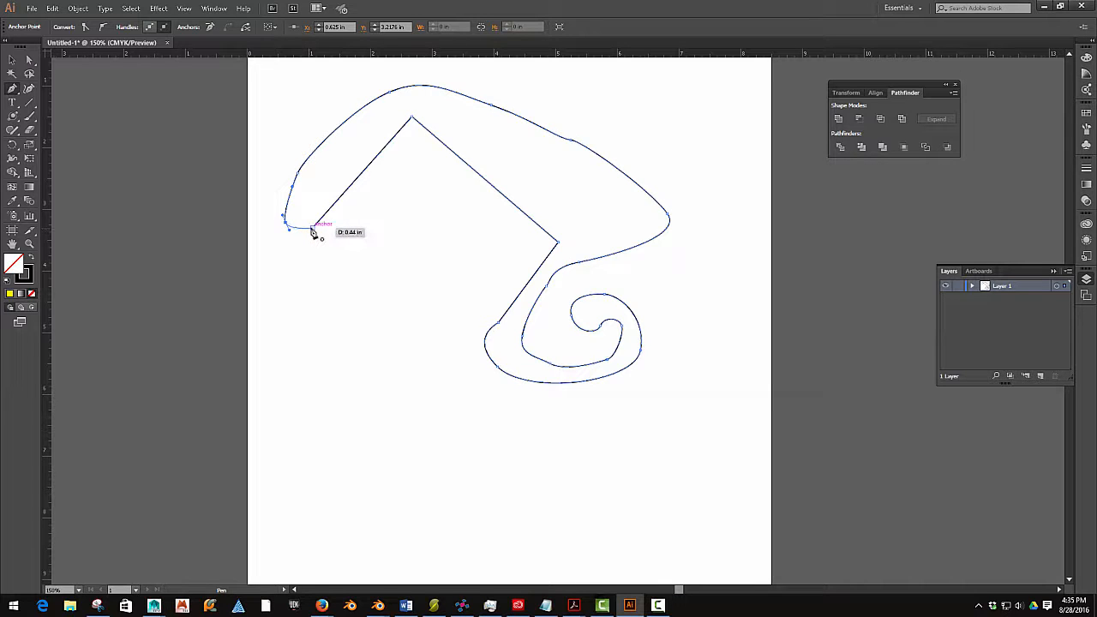
{"action": "left_click", "coordinate": [313, 229]}
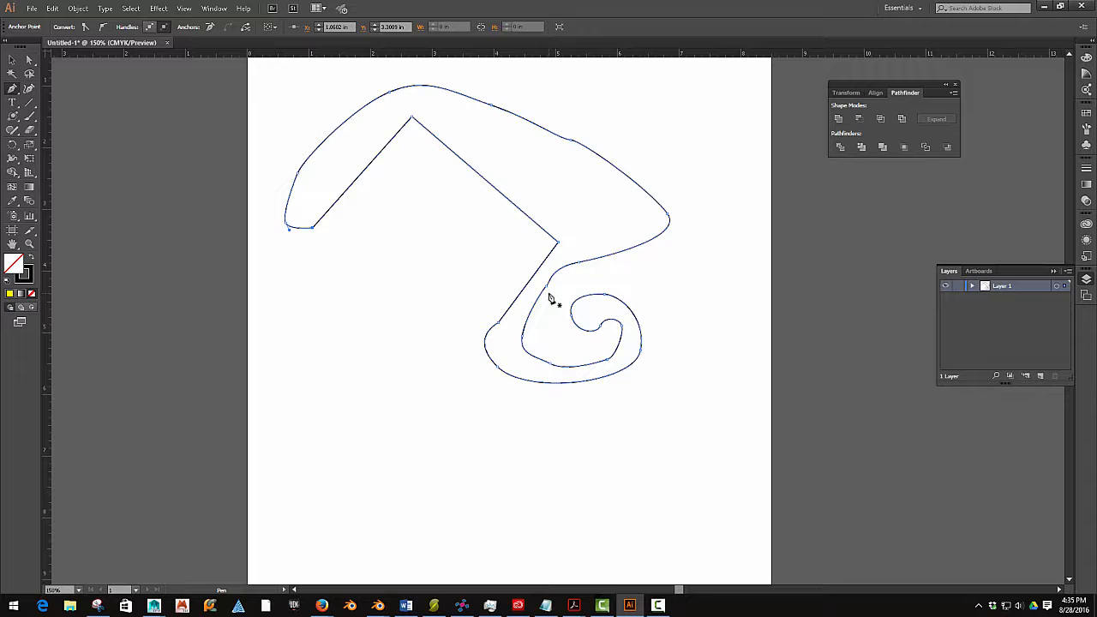
Reposition the two upper corner anchors with Direct Selection, raising the right corner and placing the peak at about X 2.69, Y 1.96 in.
{"action": "left_click", "coordinate": [29, 61]}
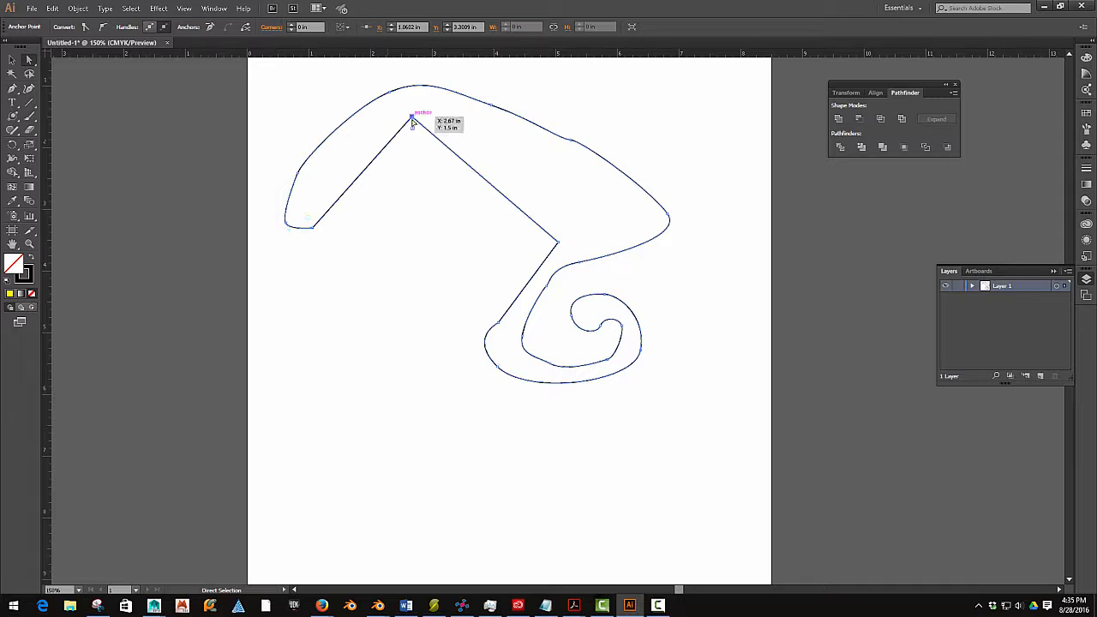
{"action": "left_click_drag", "start_coordinate": [411, 117], "coordinate": [411, 182]}
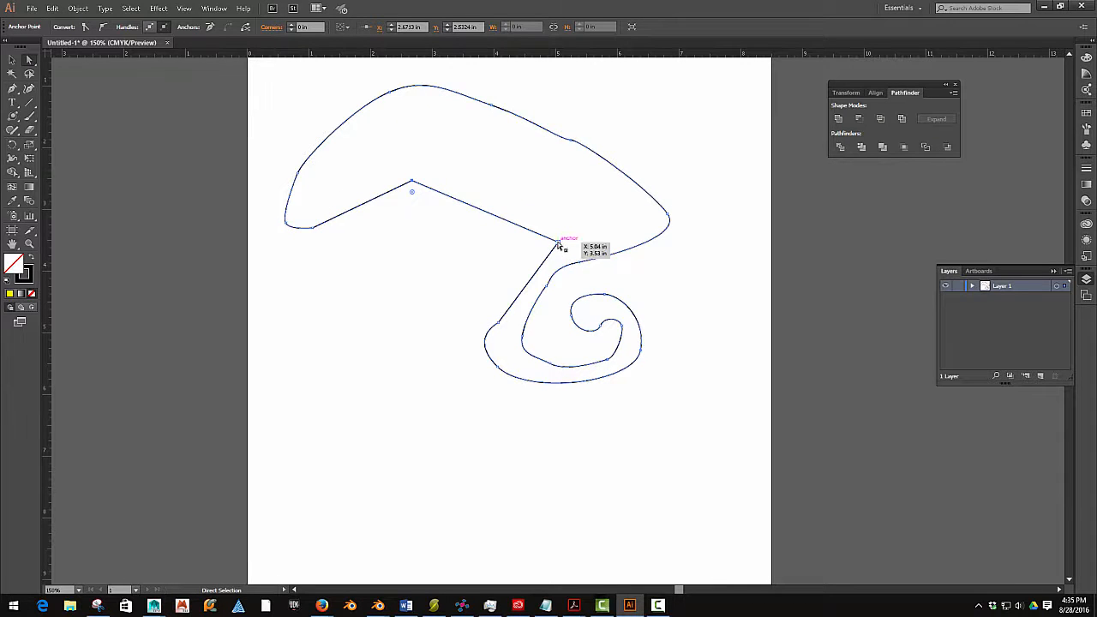
{"action": "left_click_drag", "start_coordinate": [558, 243], "coordinate": [564, 178]}
{"action": "left_click_drag", "start_coordinate": [413, 183], "coordinate": [413, 146]}
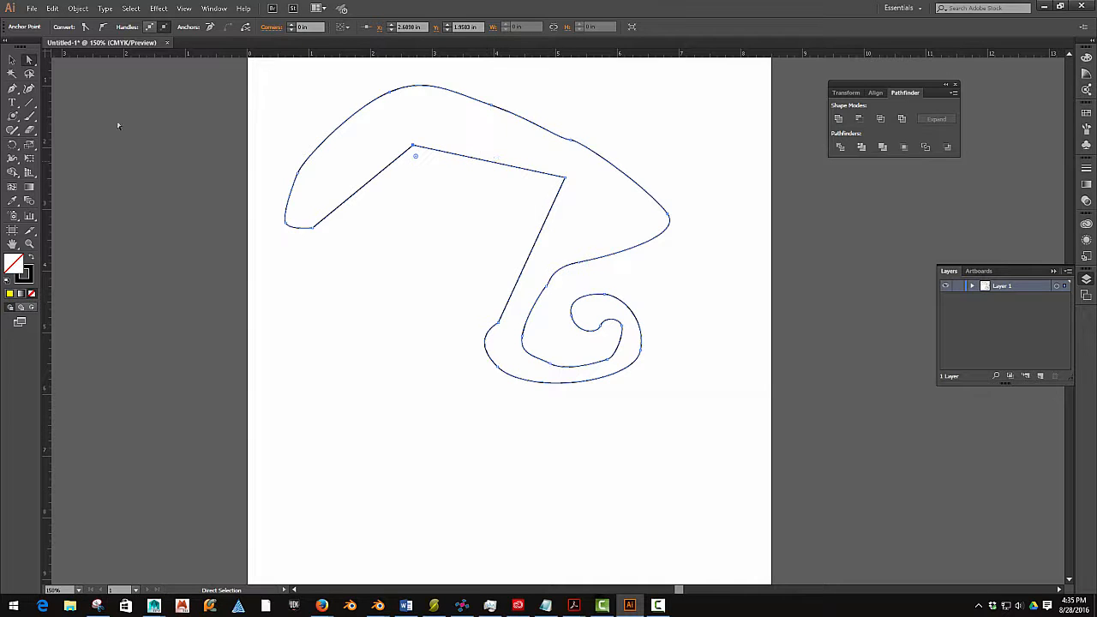
Add anchor points on the inner straight edges and move the one between the upper corners down to about X 3.22, Y 3.14 in.
{"action": "left_click", "coordinate": [17, 93]}
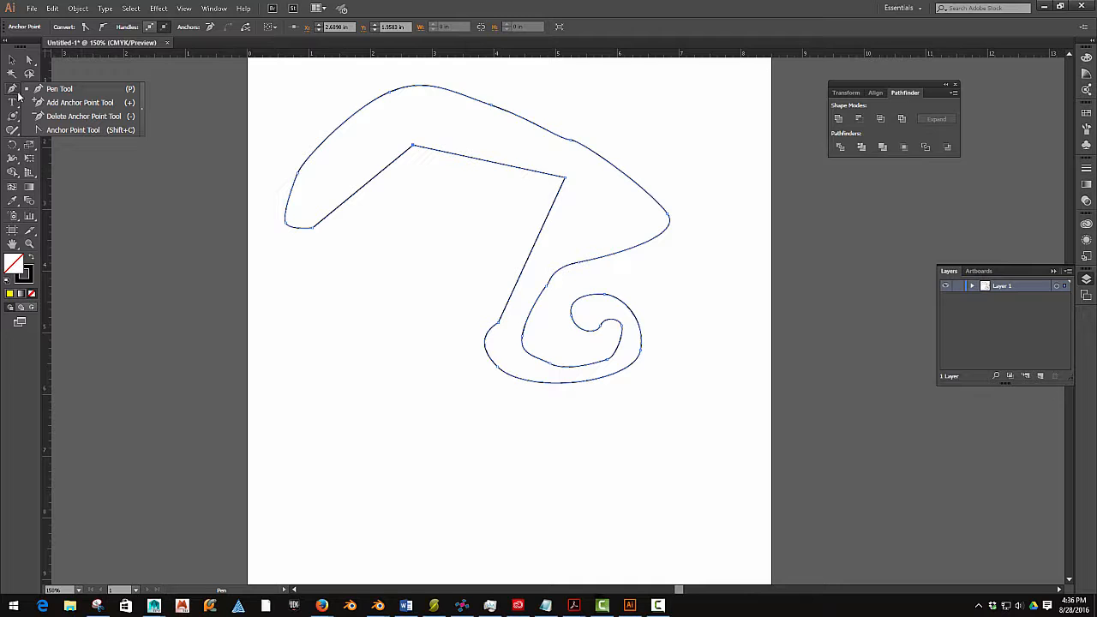
{"action": "left_click", "coordinate": [53, 103]}
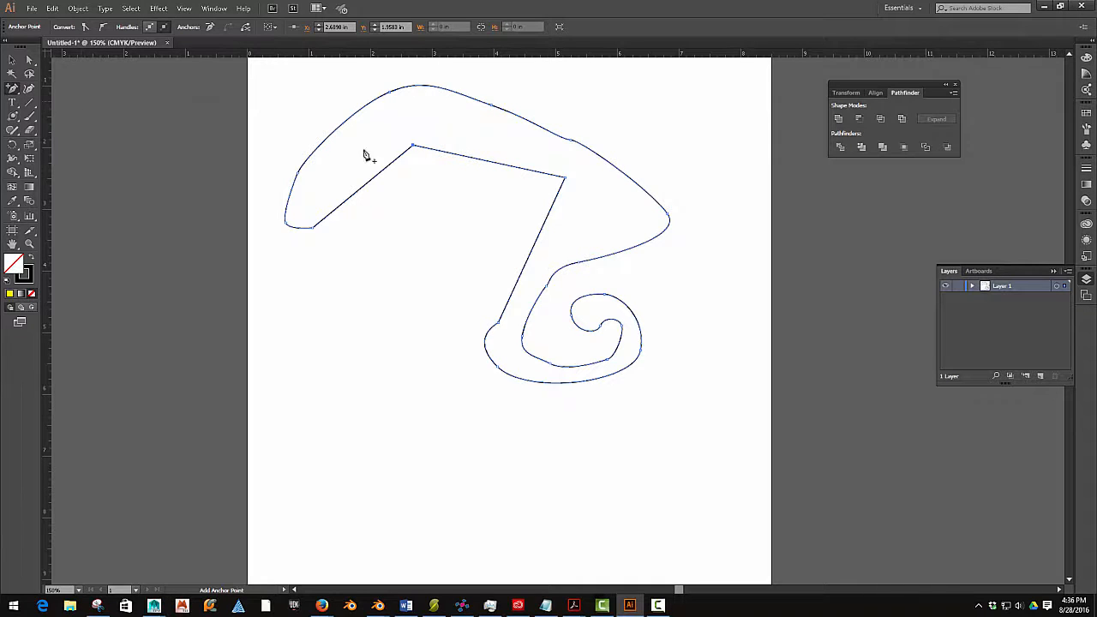
{"action": "left_click", "coordinate": [480, 159]}
{"action": "left_click", "coordinate": [29, 60]}
{"action": "left_click_drag", "start_coordinate": [481, 159], "coordinate": [467, 211]}
{"action": "left_click_drag", "start_coordinate": [511, 251], "coordinate": [529, 266]}
{"action": "left_click_drag", "start_coordinate": [469, 213], "coordinate": [446, 217]}
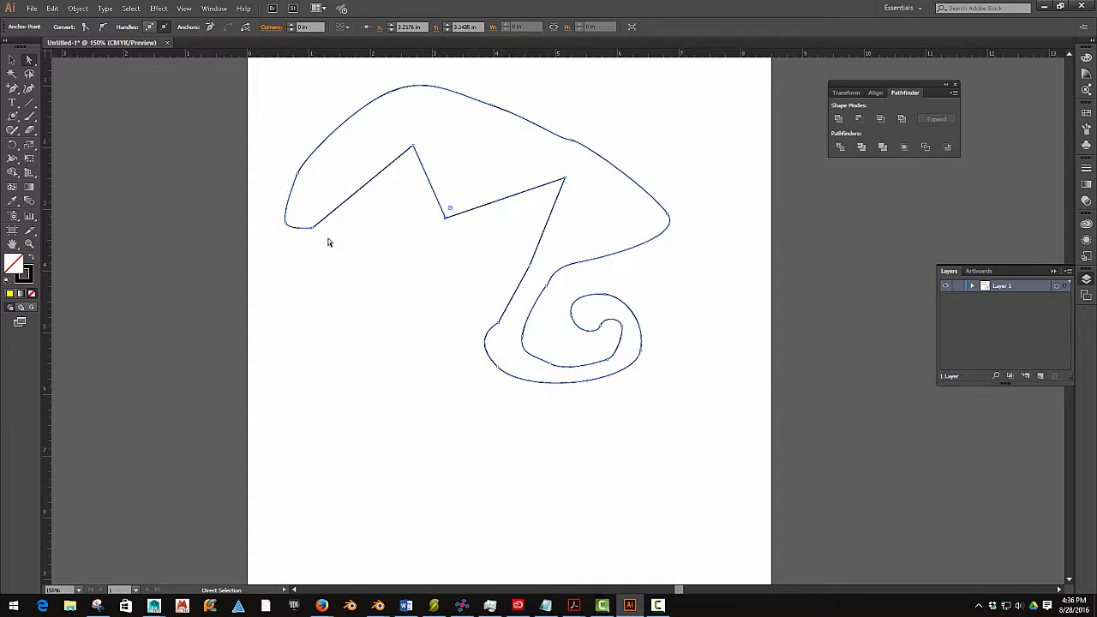
Delete the extra anchor point on the upper outer curve and three along the inner side of the curl with the Delete Anchor Point tool.
{"action": "left_click_drag", "start_coordinate": [12, 88], "coordinate": [69, 111]}
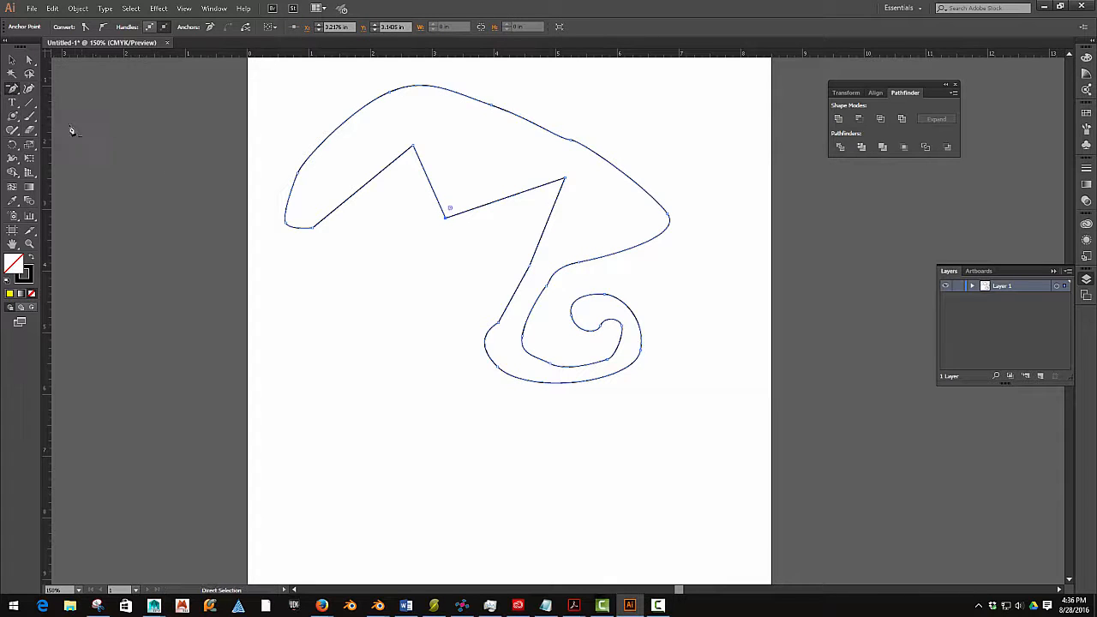
{"action": "left_click", "coordinate": [572, 143]}
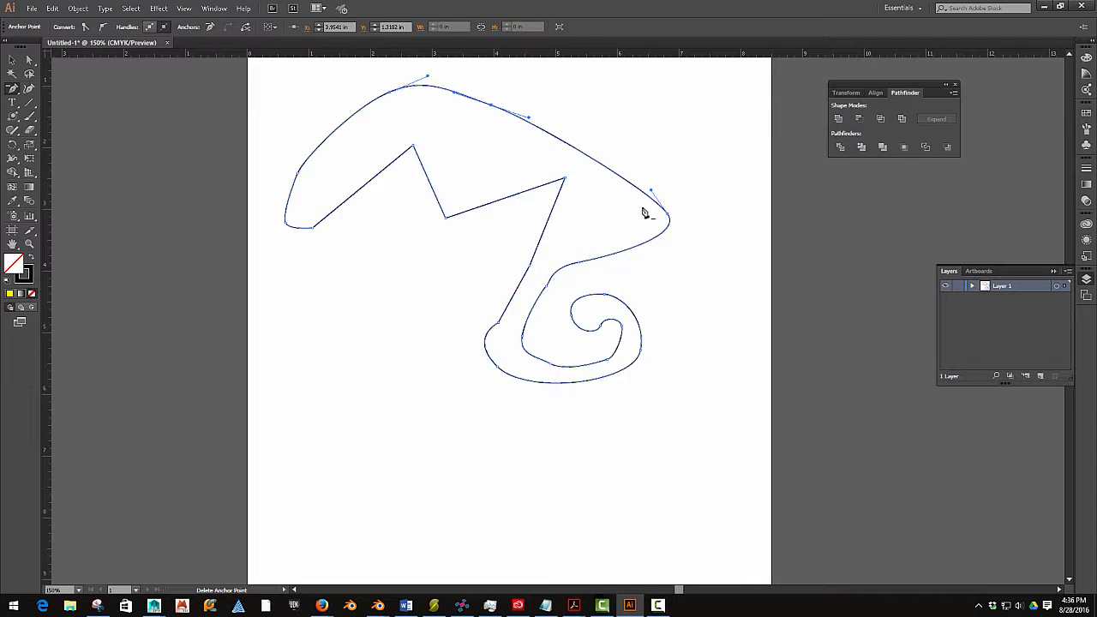
{"action": "left_click", "coordinate": [548, 287]}
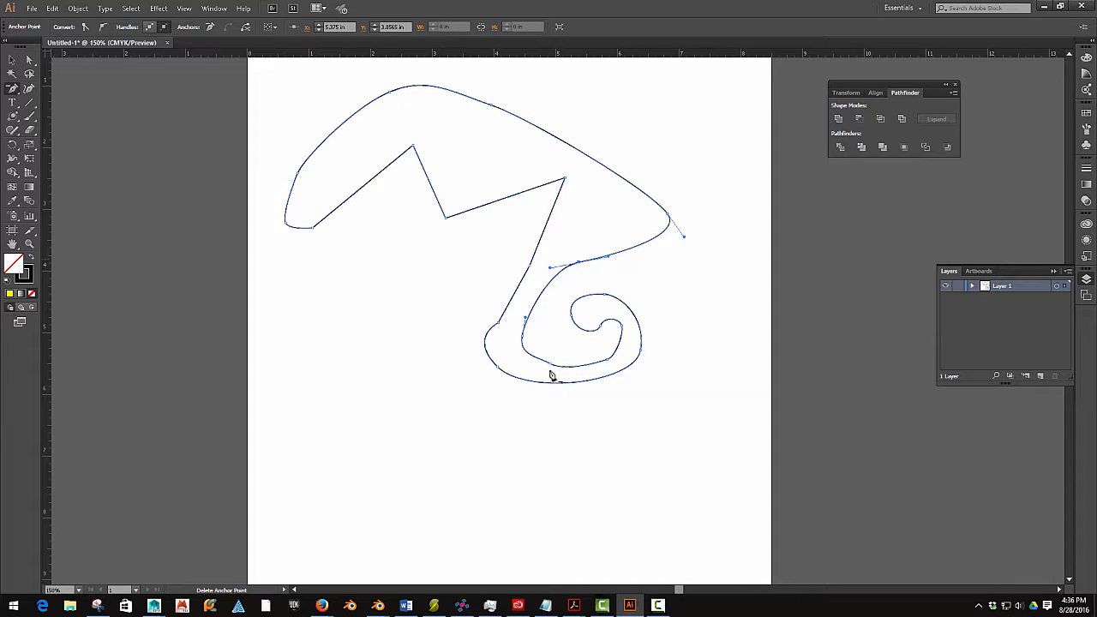
{"action": "left_click", "coordinate": [525, 340]}
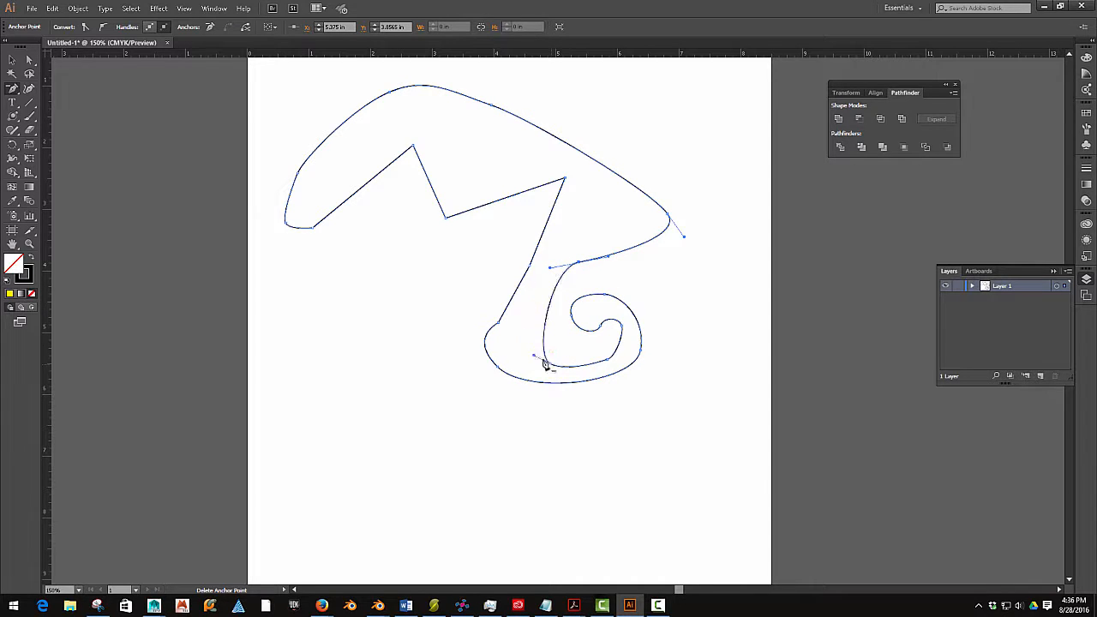
{"action": "left_click", "coordinate": [609, 359]}
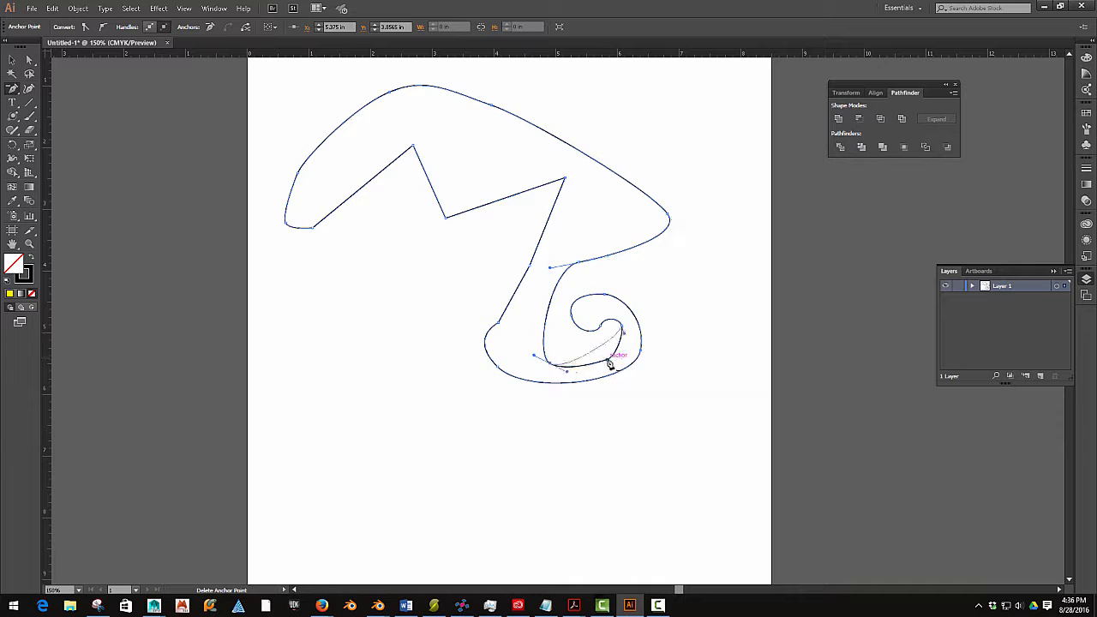
Delete the two extra anchors on the straight edge leading down to the curl and the two at the shape's left end.
{"action": "left_click", "coordinate": [498, 324]}
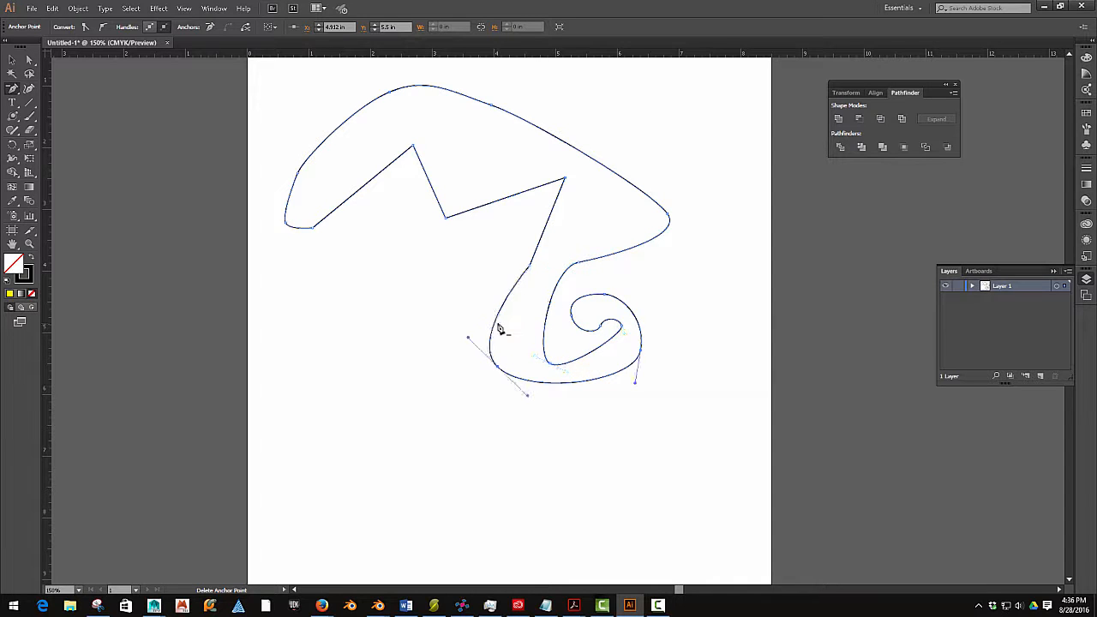
{"action": "left_click", "coordinate": [528, 269]}
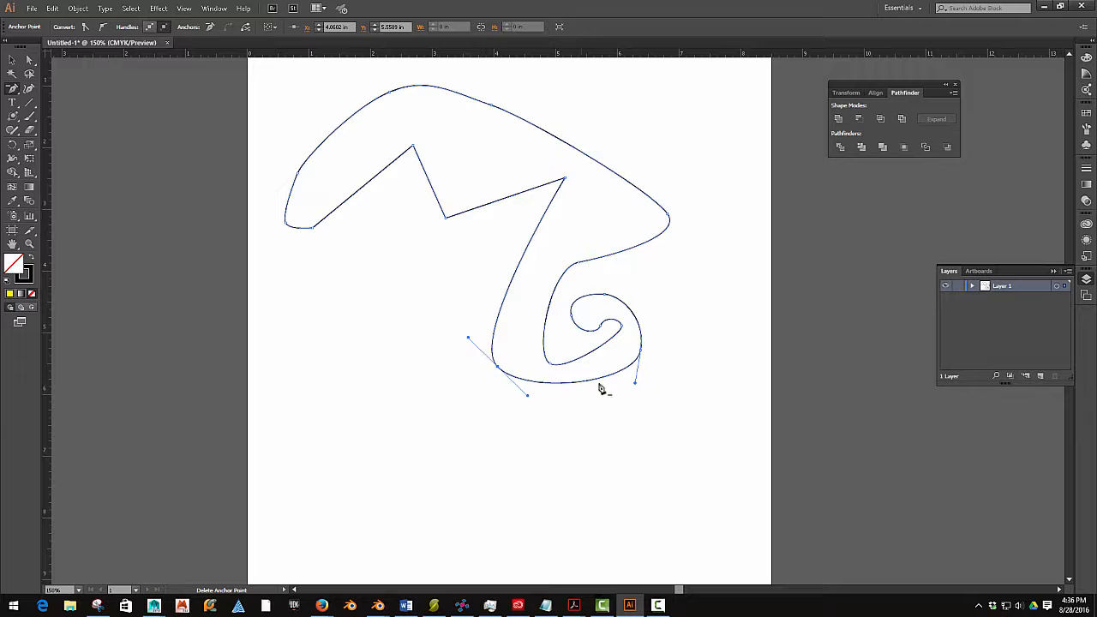
{"action": "left_click", "coordinate": [287, 224]}
{"action": "left_click", "coordinate": [313, 228]}
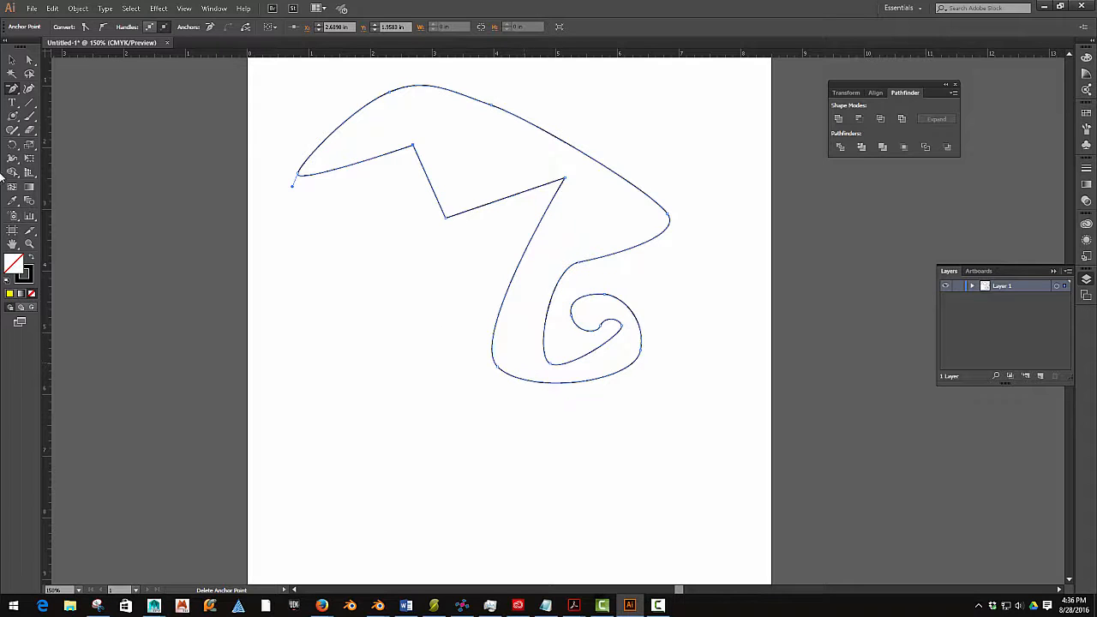
Convert the V-shaped corner between the two upper peaks into a smooth curve with the Anchor Point tool.
{"action": "left_click", "coordinate": [13, 89]}
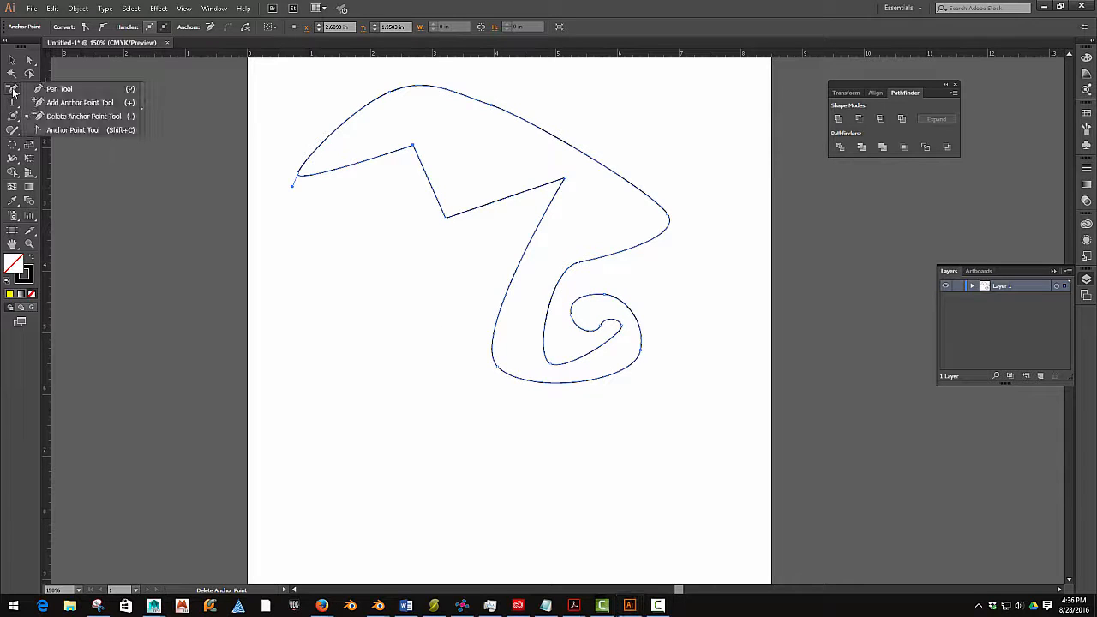
{"action": "left_click", "coordinate": [54, 129]}
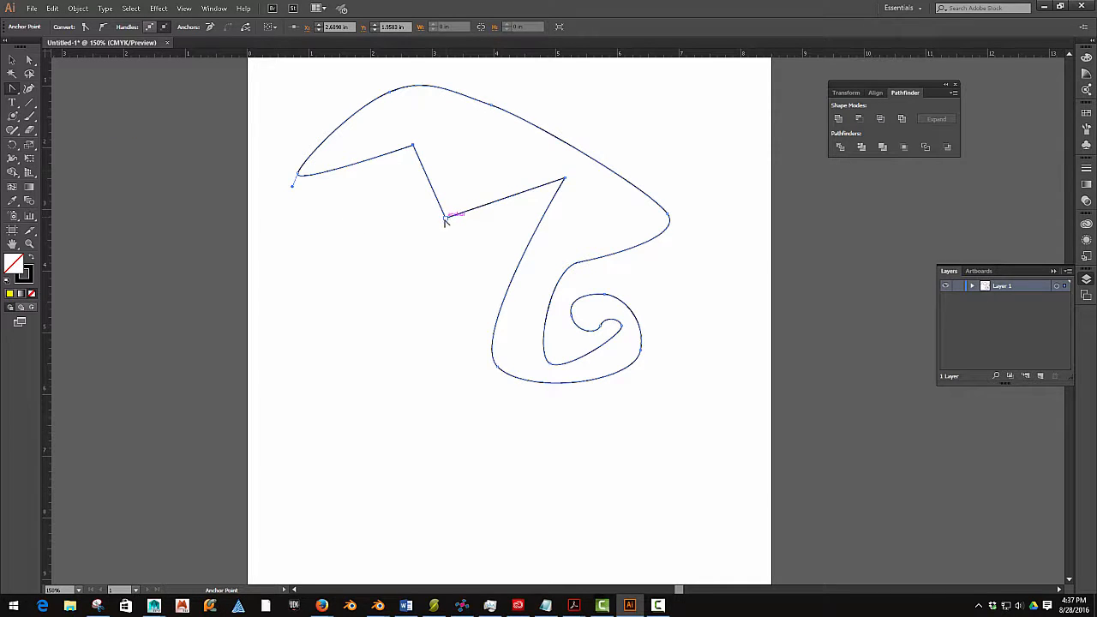
{"action": "left_click_drag", "start_coordinate": [445, 220], "coordinate": [478, 232]}
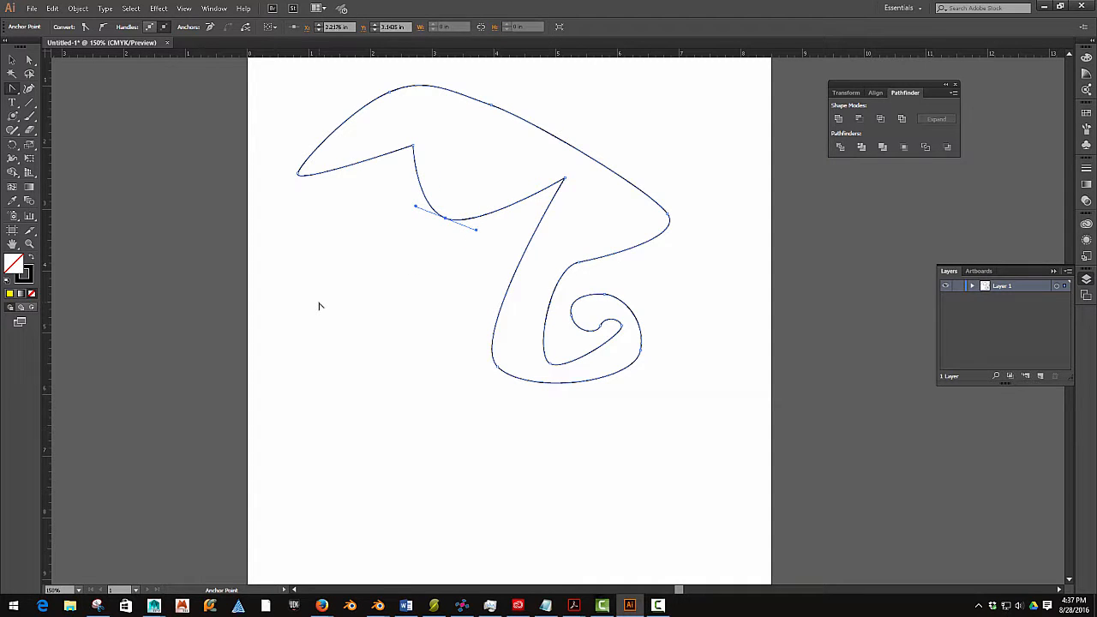
Toggle the left tip's anchor between corner and smooth, leaving it as a sharp corner.
{"action": "left_click", "coordinate": [297, 172]}
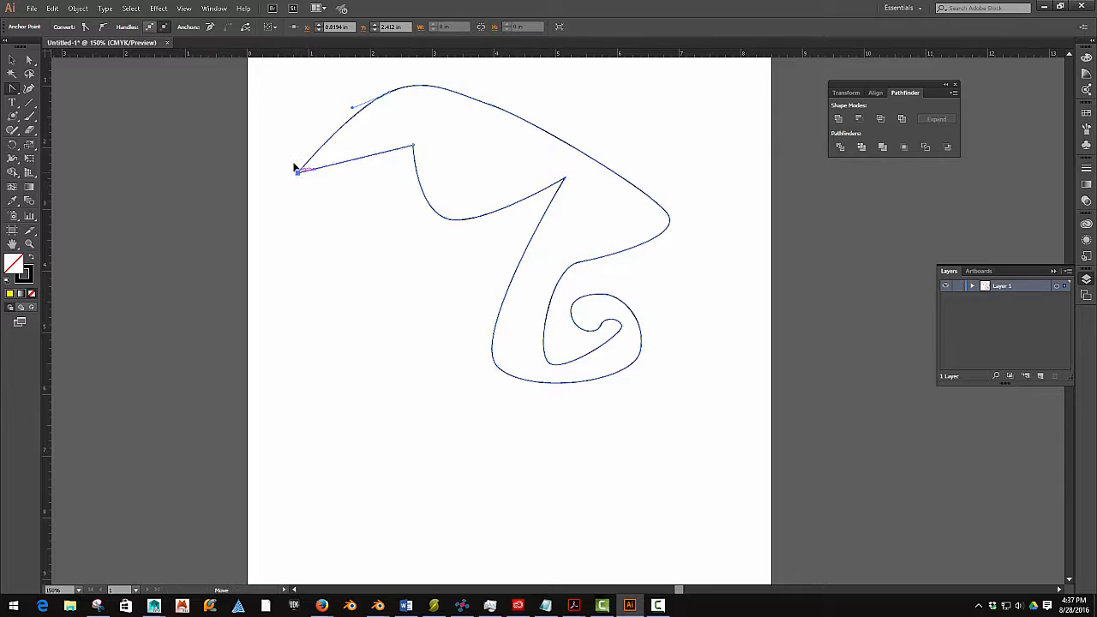
{"action": "left_click_drag", "start_coordinate": [297, 171], "coordinate": [327, 201]}
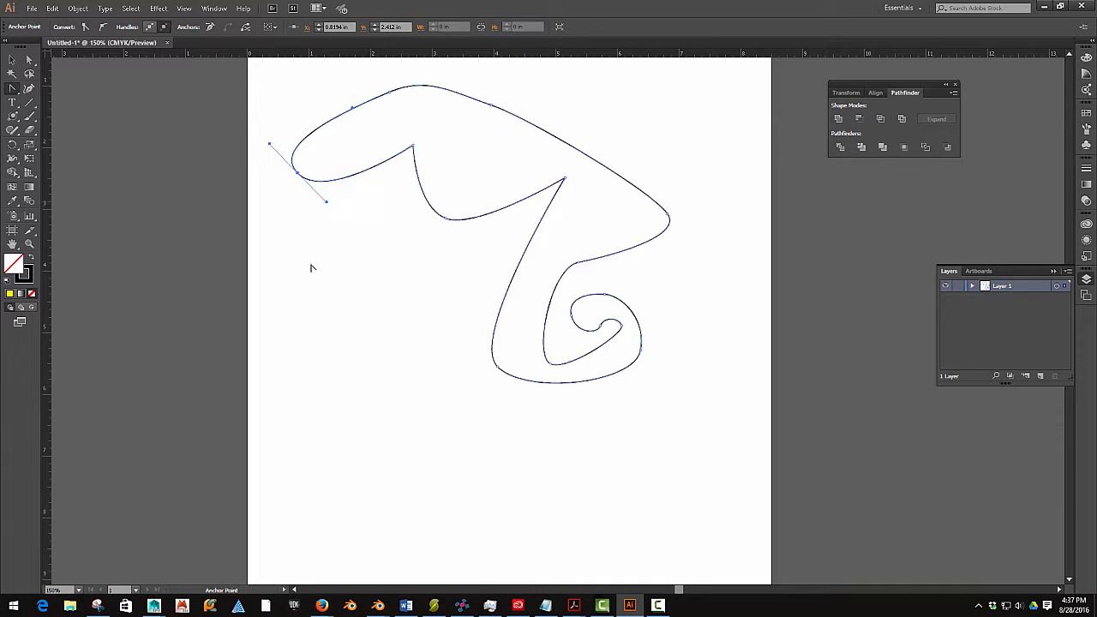
{"action": "left_click", "coordinate": [296, 172]}
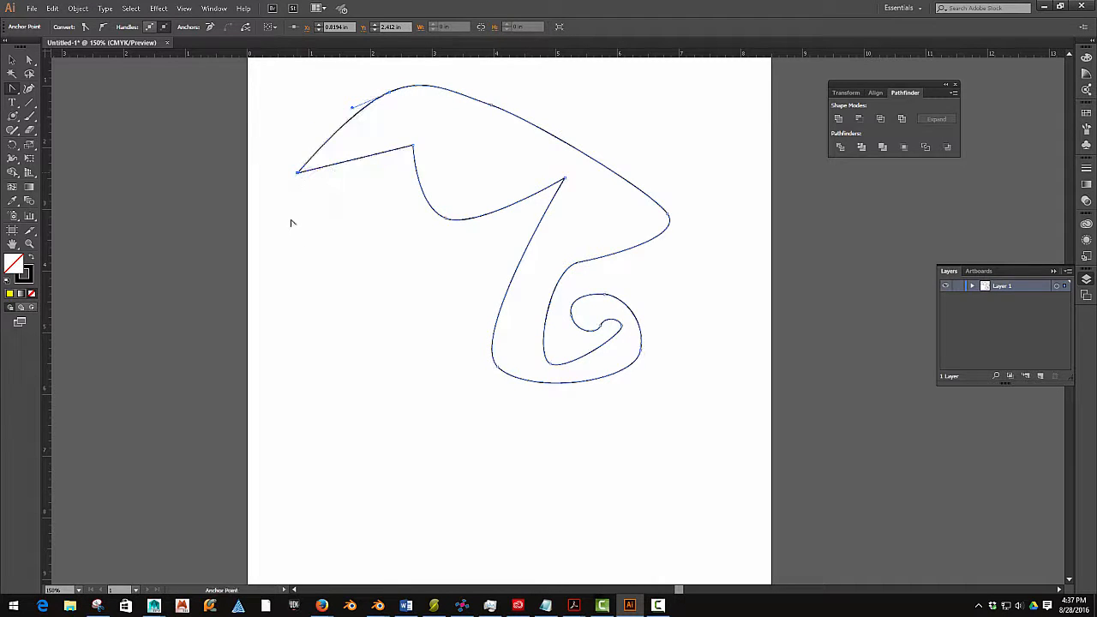
Pull new curve handles from the left tip's anchor and angle them independently to shape a curved, pointed tip.
{"action": "left_click_drag", "start_coordinate": [297, 172], "coordinate": [309, 133]}
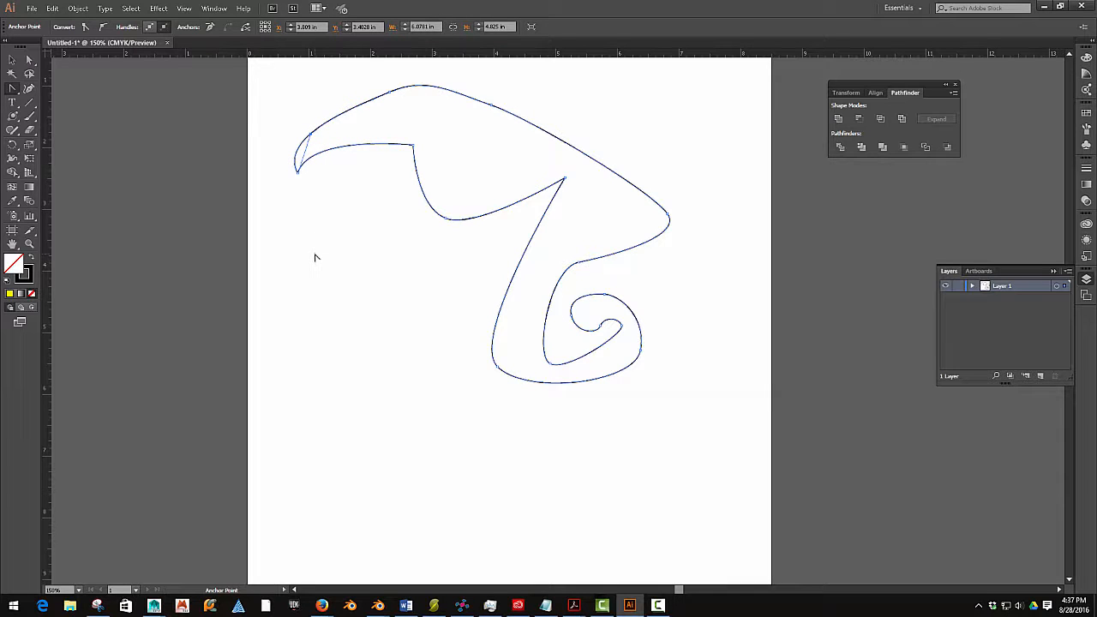
{"action": "left_click_drag", "start_coordinate": [310, 134], "coordinate": [302, 215]}
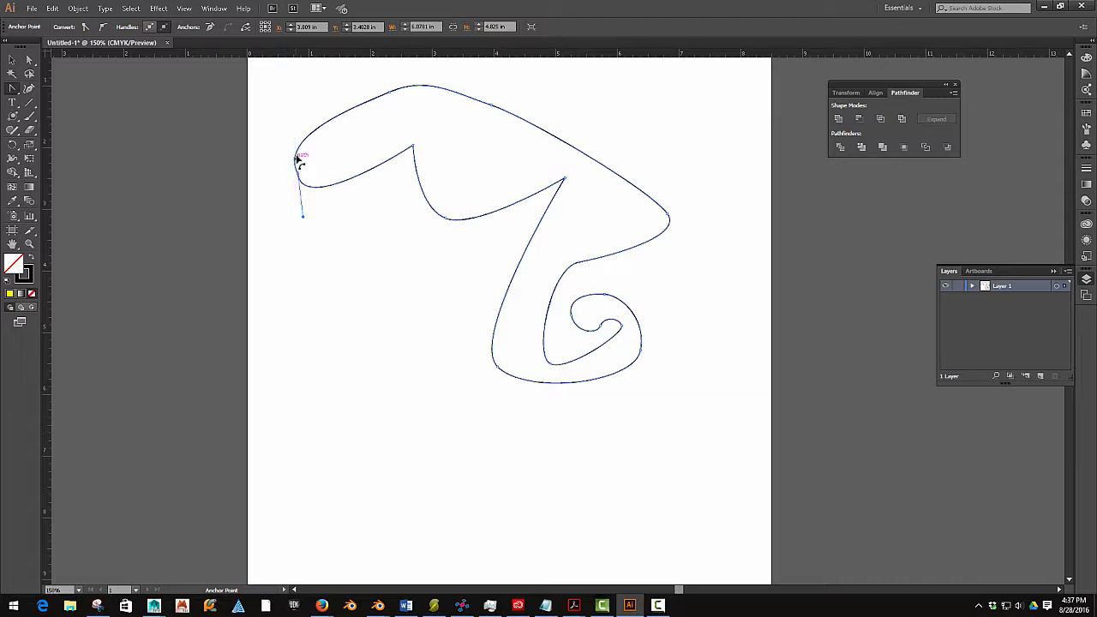
{"action": "left_click_drag", "start_coordinate": [298, 174], "coordinate": [314, 207]}
{"action": "left_click_drag", "start_coordinate": [284, 139], "coordinate": [342, 174]}
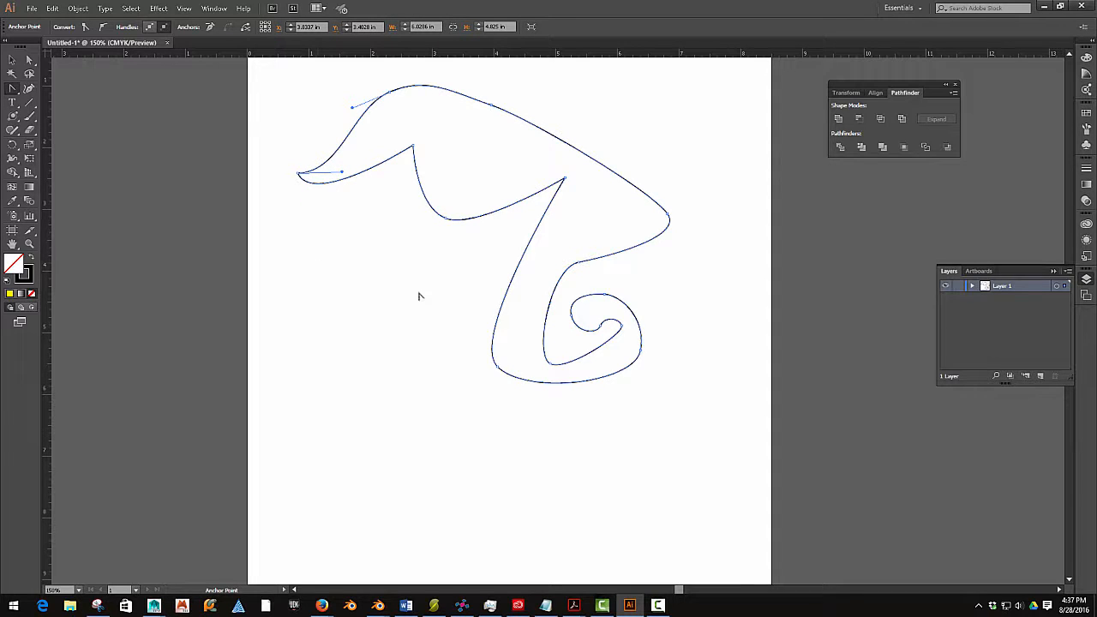
Reshape the curl's inner side by pulling new handles at its base and upper bend anchors, and move the bend anchor upward.
{"action": "left_click_drag", "start_coordinate": [551, 365], "coordinate": [533, 349]}
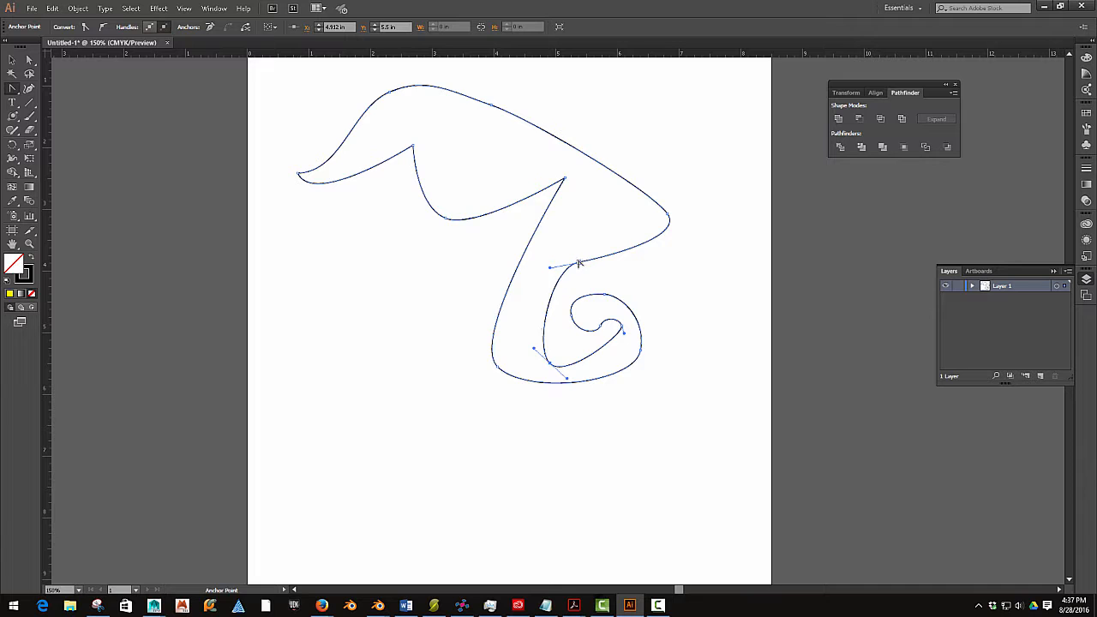
{"action": "left_click_drag", "start_coordinate": [578, 263], "coordinate": [604, 251]}
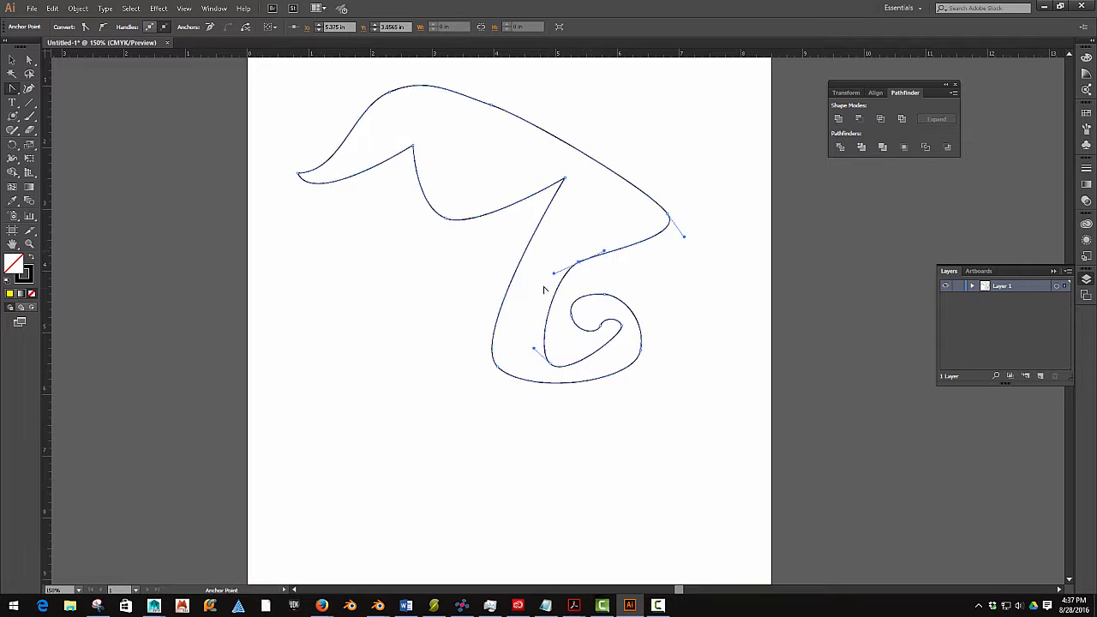
{"action": "left_click", "coordinate": [30, 60]}
{"action": "left_click_drag", "start_coordinate": [580, 264], "coordinate": [575, 230]}
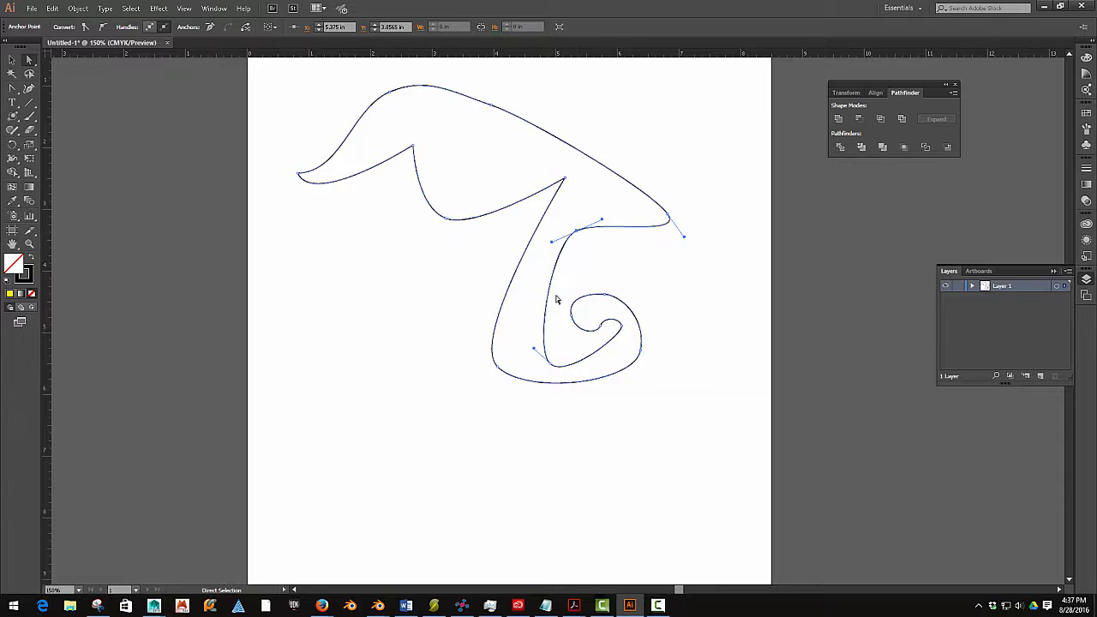
Move the inner anchor at the curl's base up and outward, and re-angle the stem's upper bend handle to slim the stem.
{"action": "left_click_drag", "start_coordinate": [552, 366], "coordinate": [528, 351]}
{"action": "mouse_move", "coordinate": [553, 244]}
{"action": "left_mouse_down"}
{"action": "mouse_move", "coordinate": [573, 259]}
{"action": "mouse_move", "coordinate": [548, 248]}
{"action": "left_mouse_up"}
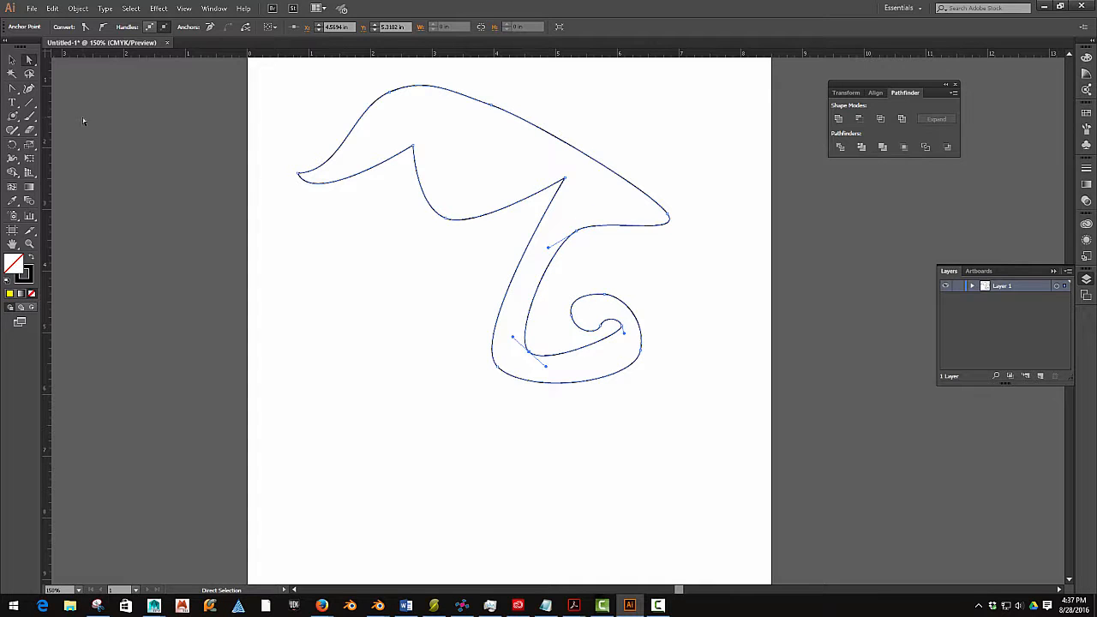
Convert the left inner peak's anchor to smooth and swing its left handle down independently with the Anchor Point tool.
{"action": "left_click", "coordinate": [14, 91]}
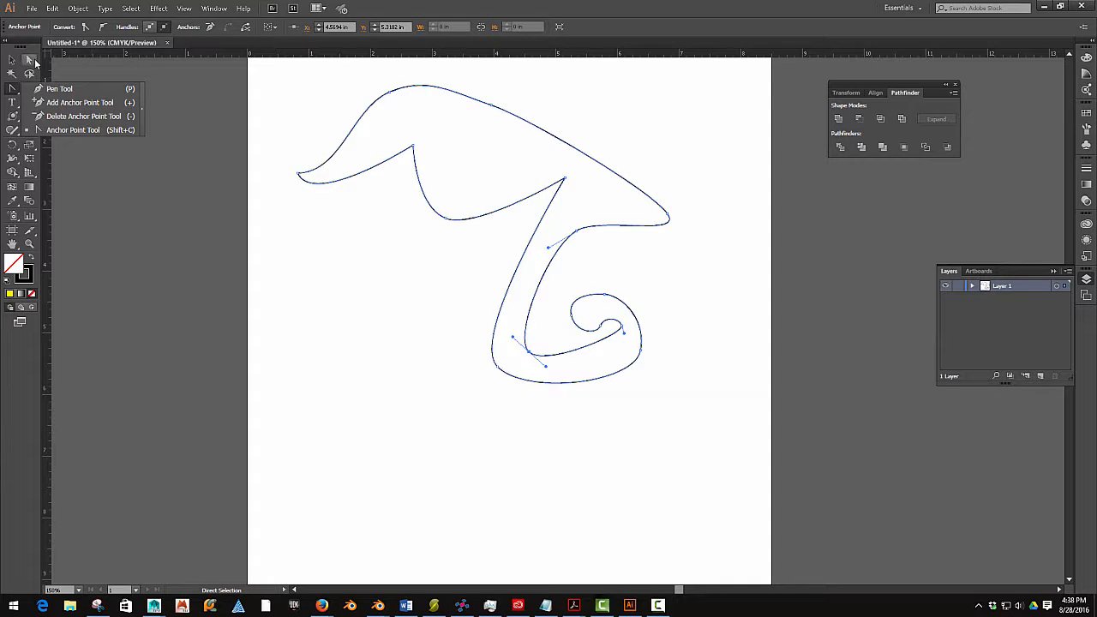
{"action": "left_click", "coordinate": [73, 129]}
{"action": "left_click", "coordinate": [414, 147]}
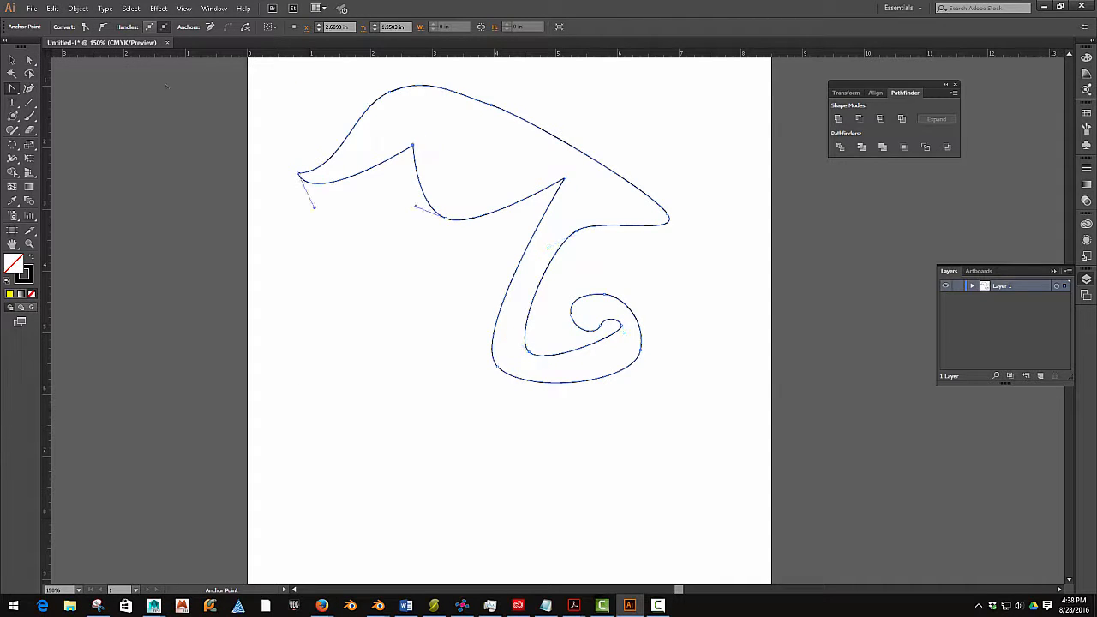
{"action": "left_click", "coordinate": [102, 28]}
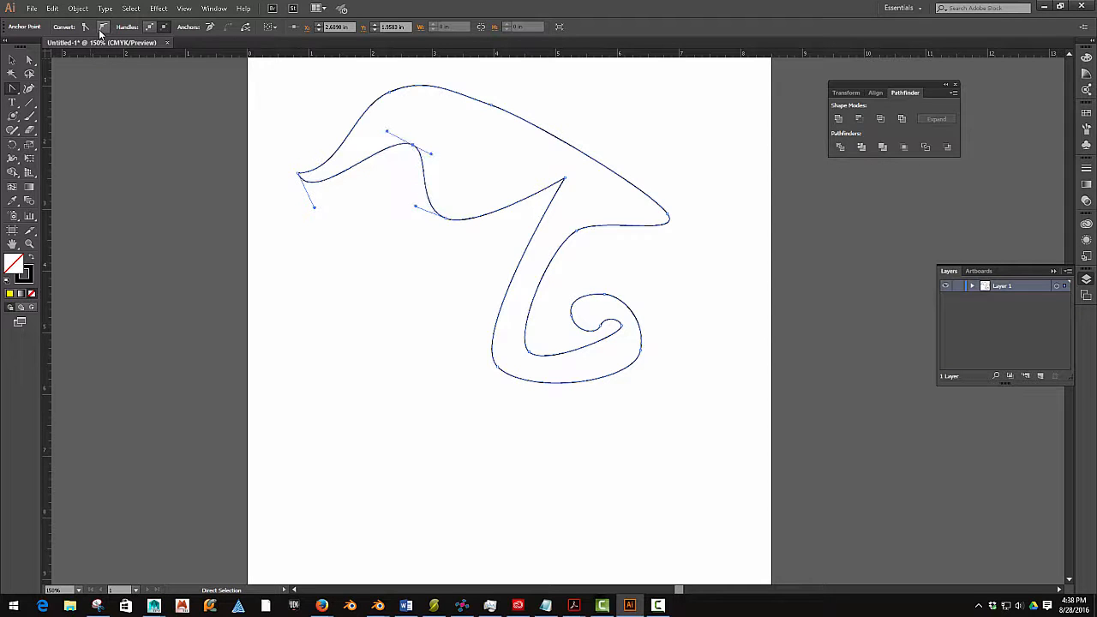
{"action": "left_click_drag", "start_coordinate": [384, 143], "coordinate": [380, 150]}
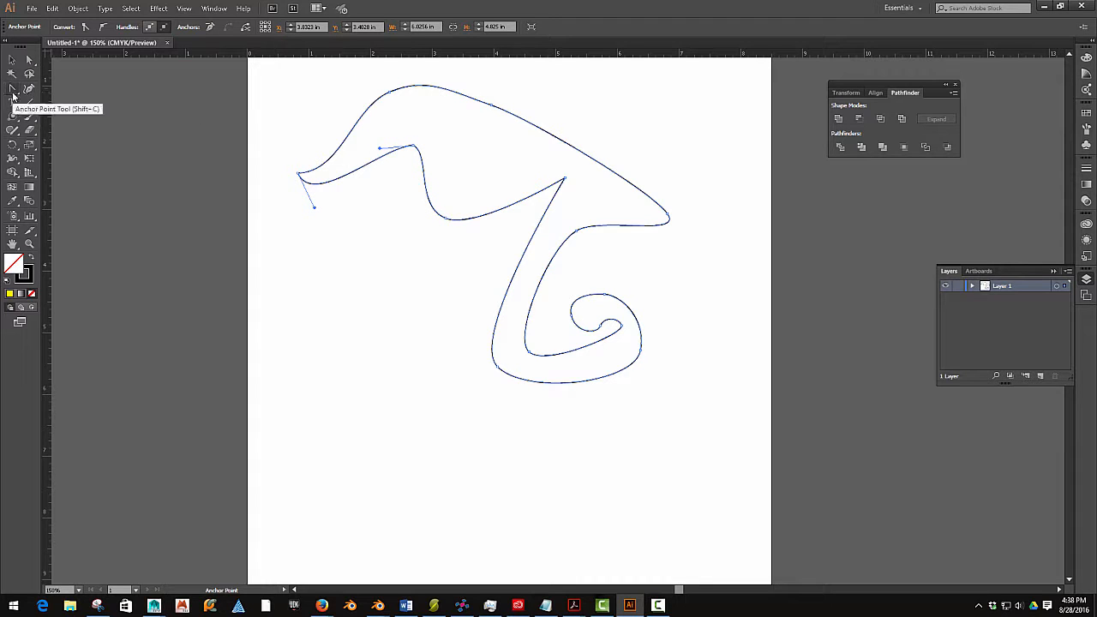
Reshape the left inner peak into a sharp point by angling both of its handles downward along the adjoining curves.
{"action": "left_click", "coordinate": [12, 90]}
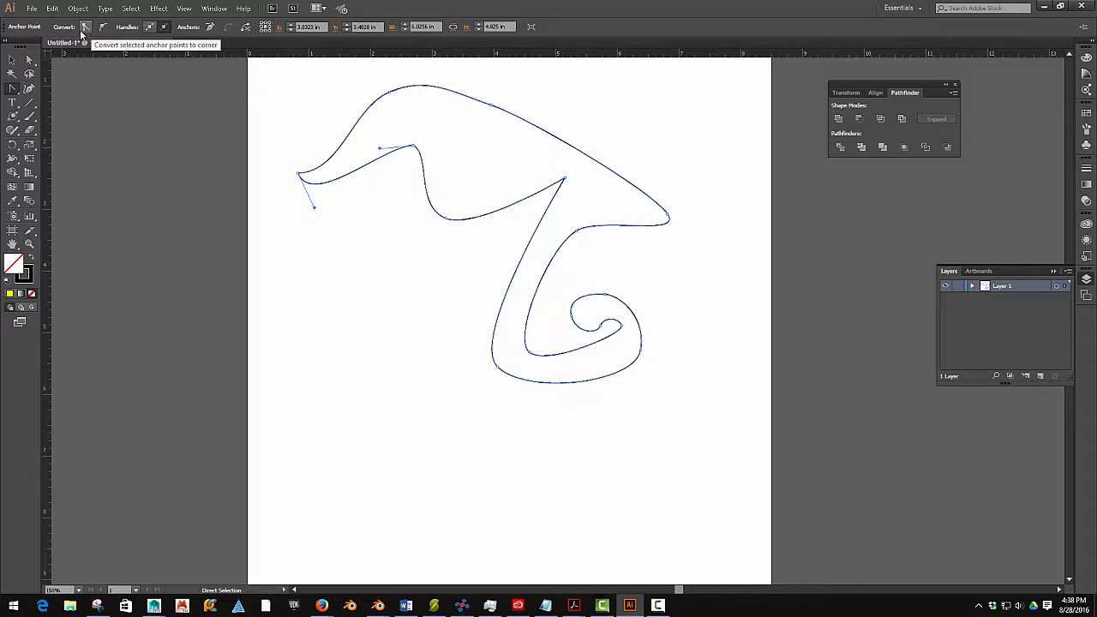
{"action": "left_click", "coordinate": [29, 59]}
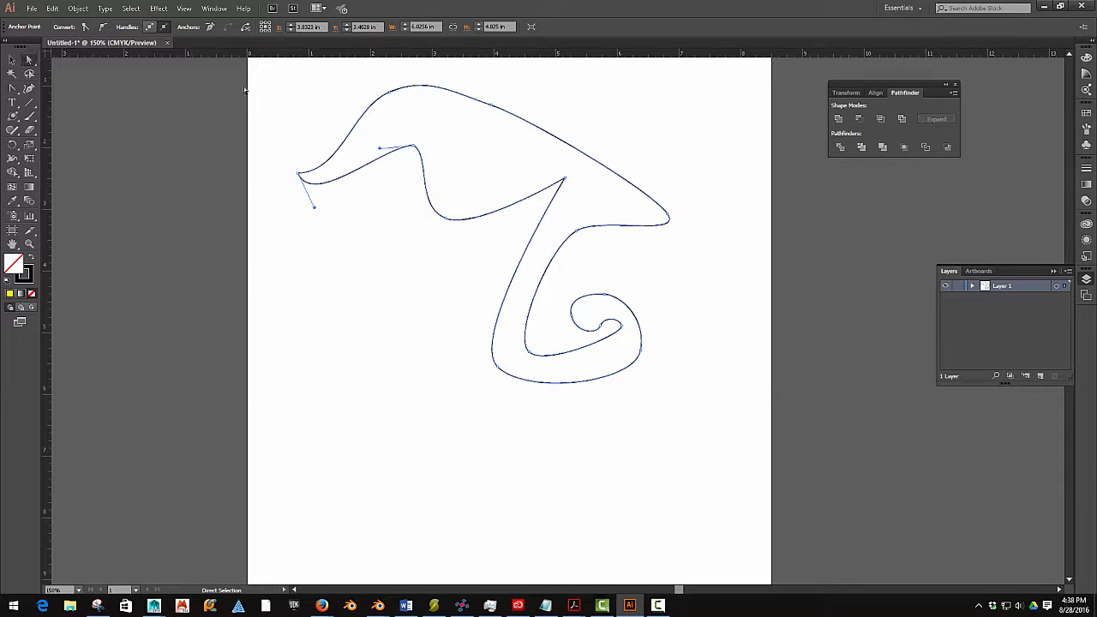
{"action": "left_click", "coordinate": [415, 148]}
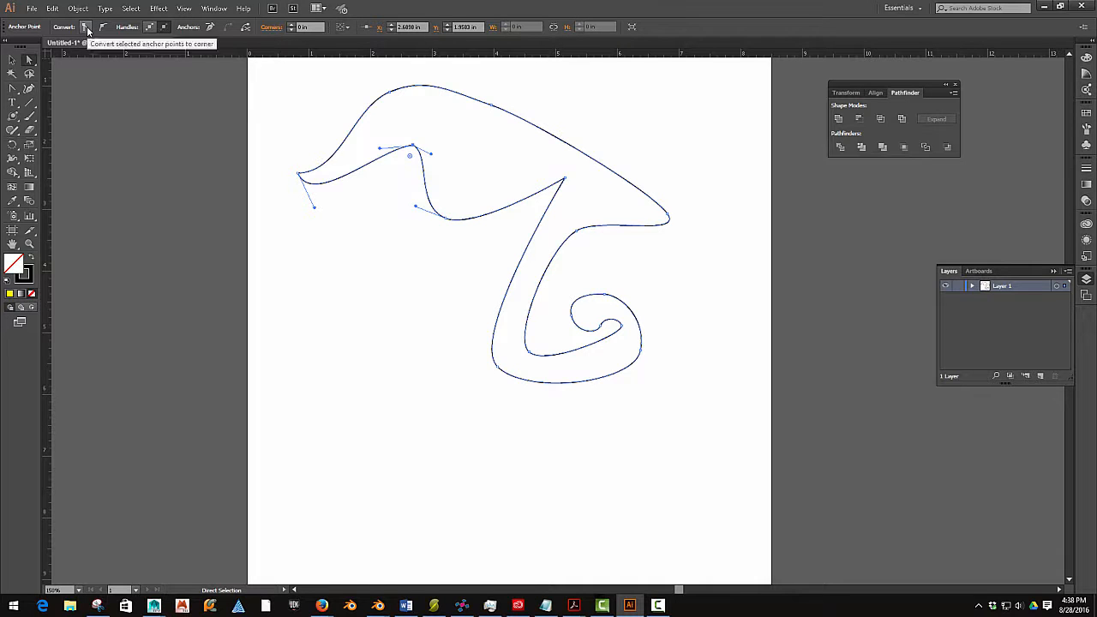
{"action": "left_click_drag", "start_coordinate": [379, 148], "coordinate": [417, 152]}
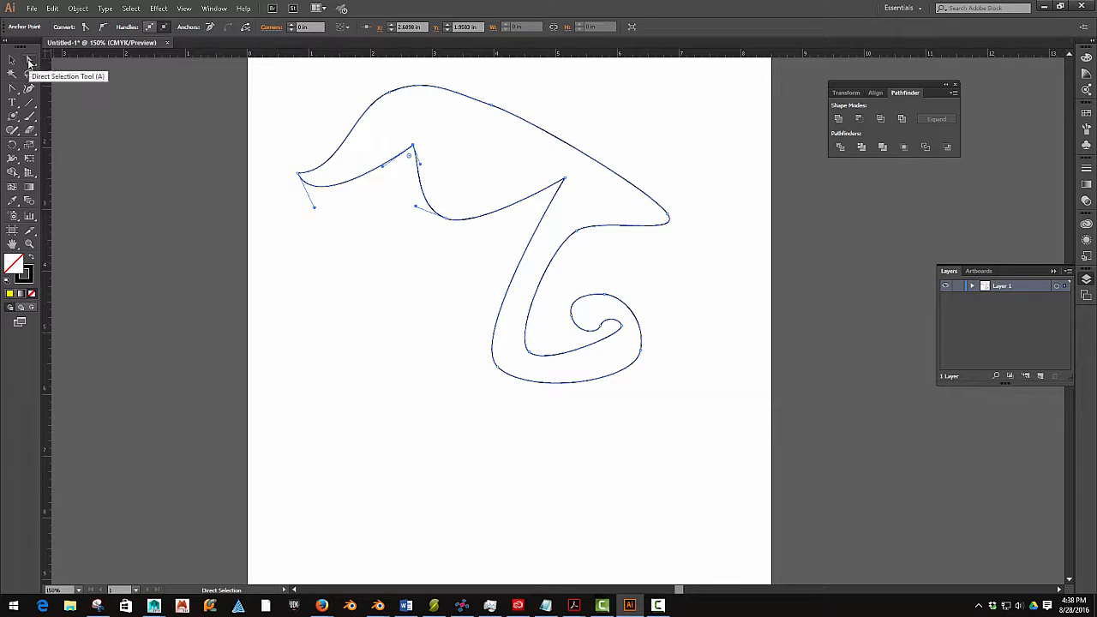
Cut the path at the left inner peak's anchor and pull the two loose ends apart, one toward the lower left.
{"action": "key", "text": "shift+c"}
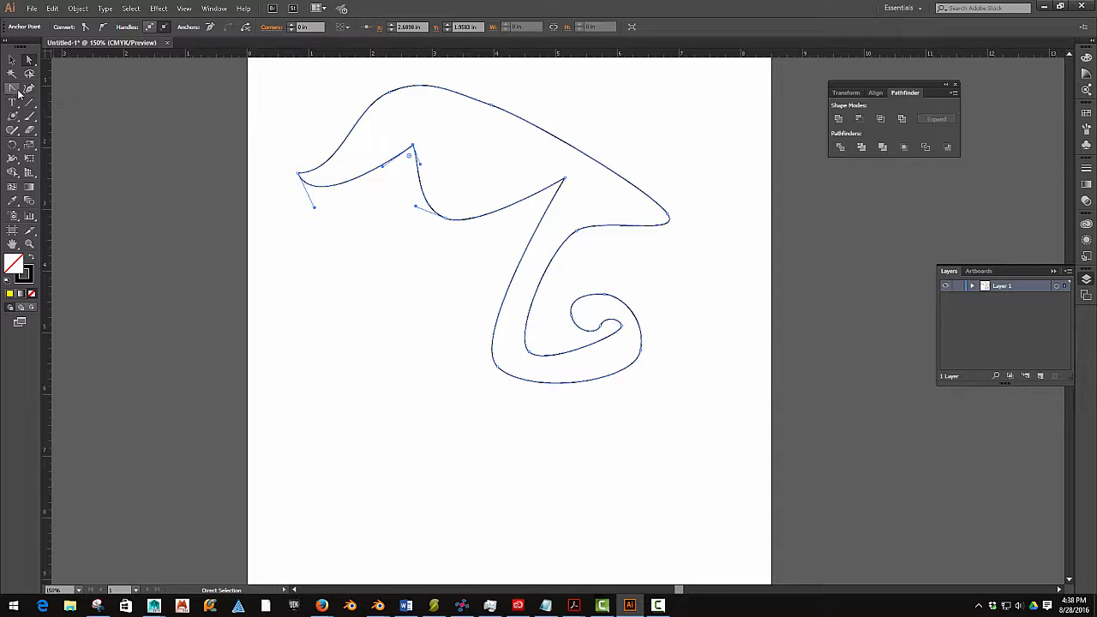
{"action": "left_click", "coordinate": [452, 153]}
{"action": "left_click", "coordinate": [413, 146]}
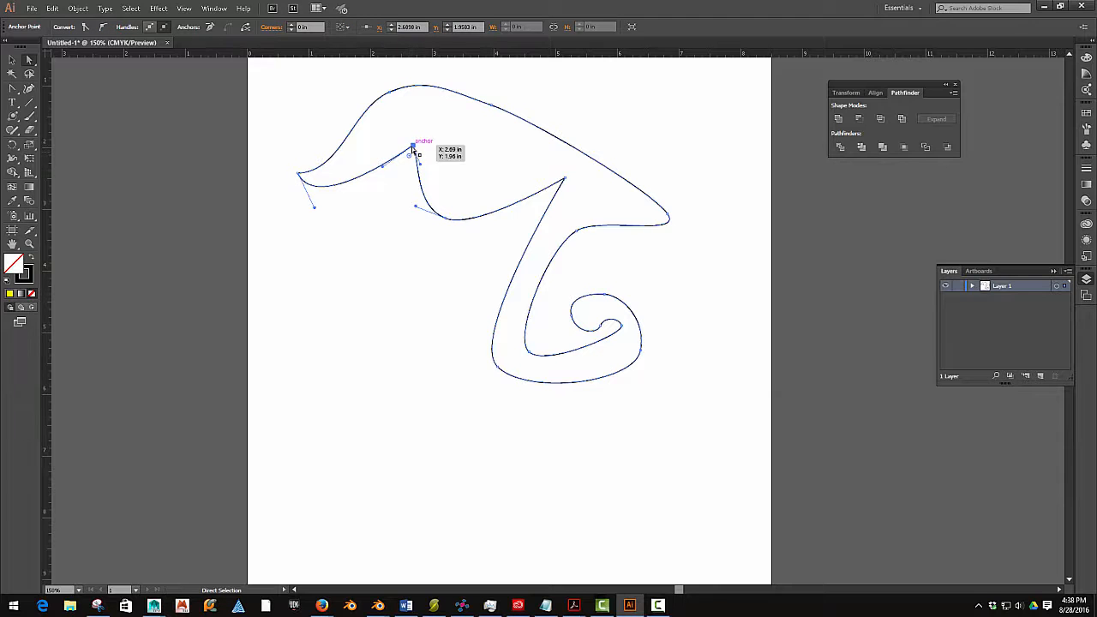
{"action": "left_click", "coordinate": [244, 27]}
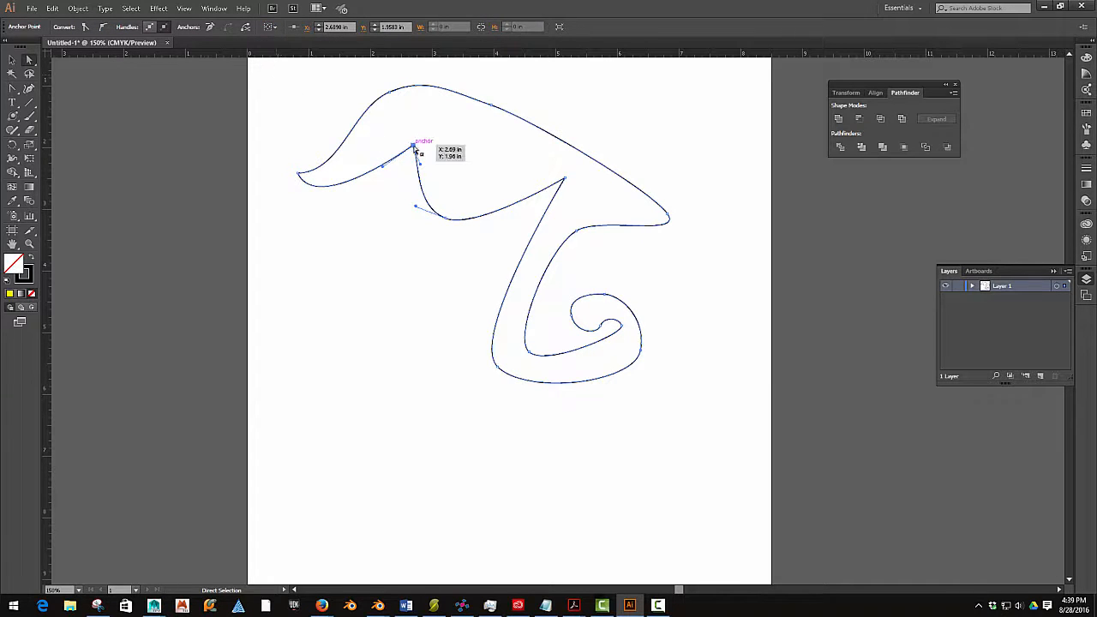
{"action": "left_click_drag", "start_coordinate": [413, 147], "coordinate": [344, 261]}
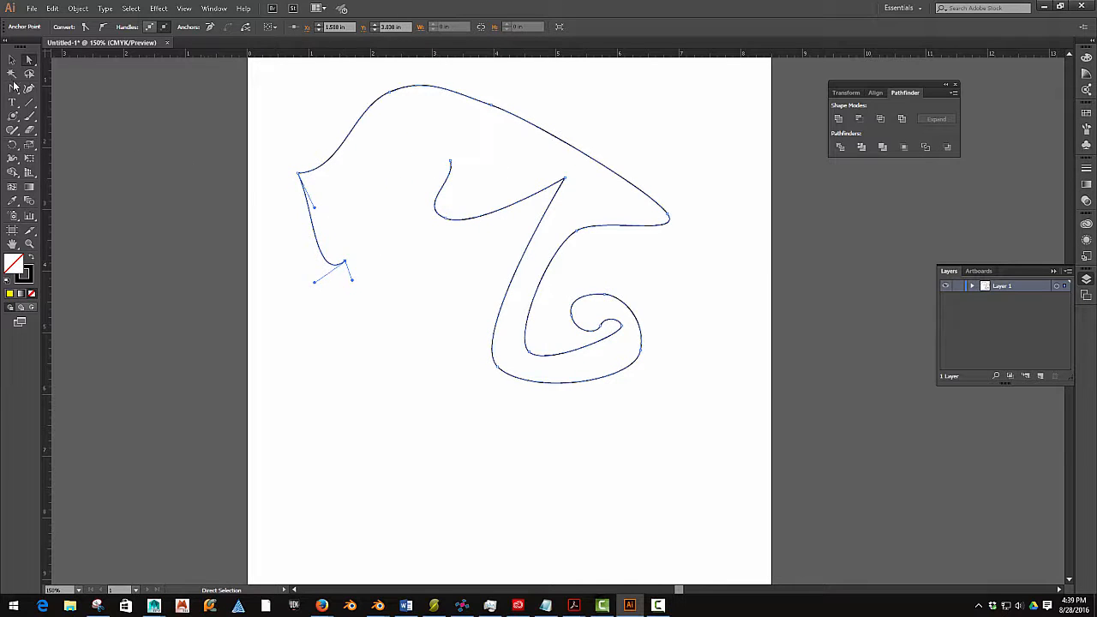
Close the gap between the two loose ends with the Pen tool, placing two curved anchors between them to form a downward lobe.
{"action": "left_click", "coordinate": [14, 89]}
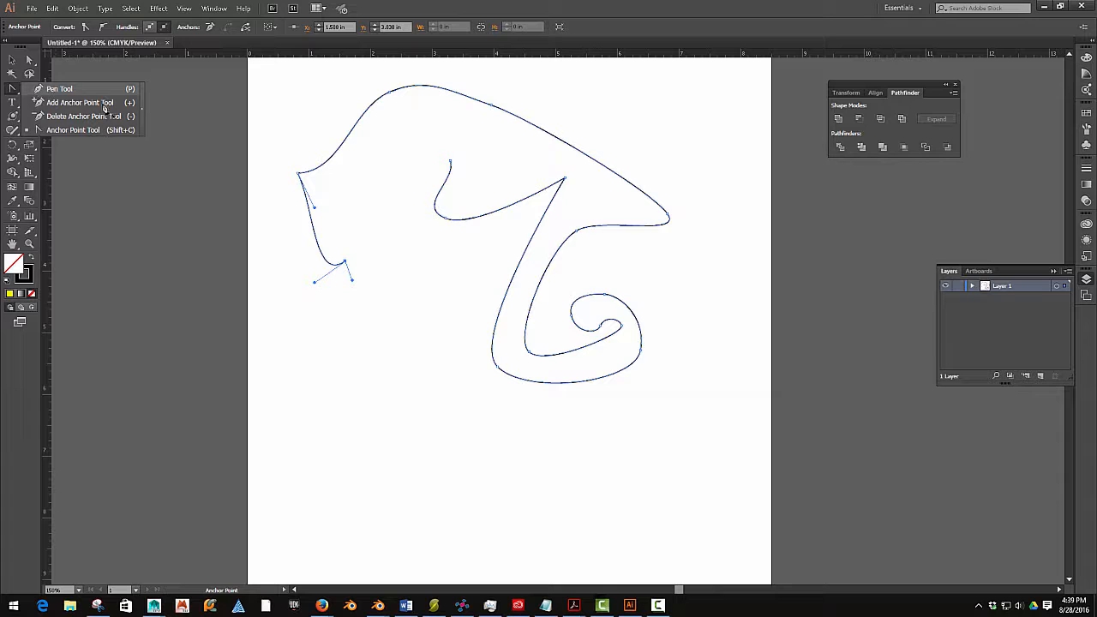
{"action": "left_click", "coordinate": [53, 89]}
{"action": "left_click", "coordinate": [451, 165]}
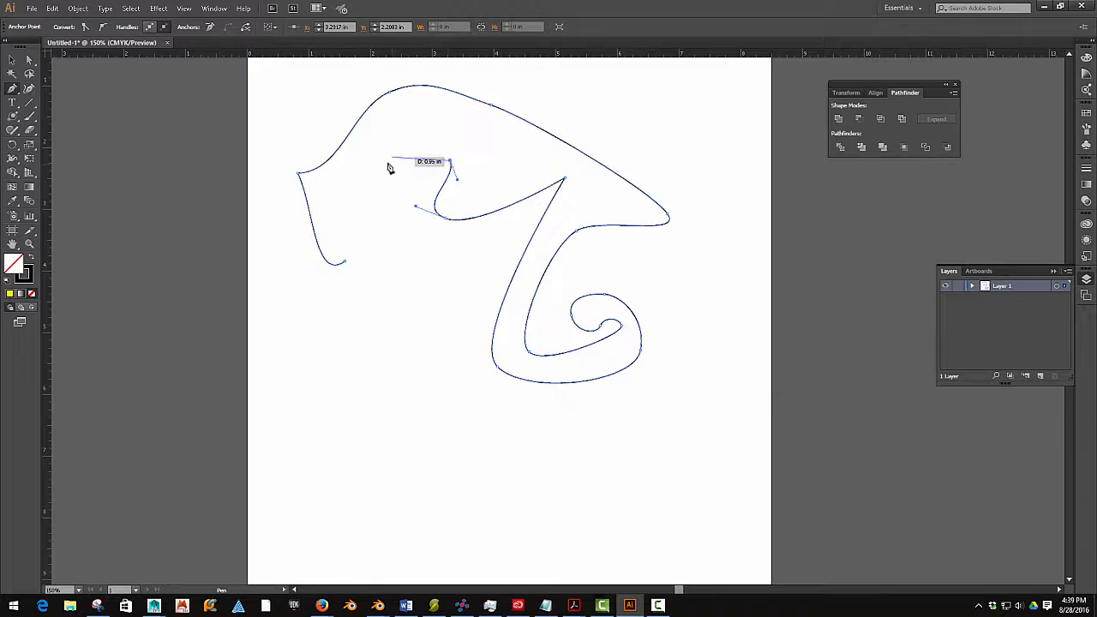
{"action": "left_click_drag", "start_coordinate": [379, 174], "coordinate": [378, 204]}
{"action": "left_click_drag", "start_coordinate": [402, 310], "coordinate": [388, 316]}
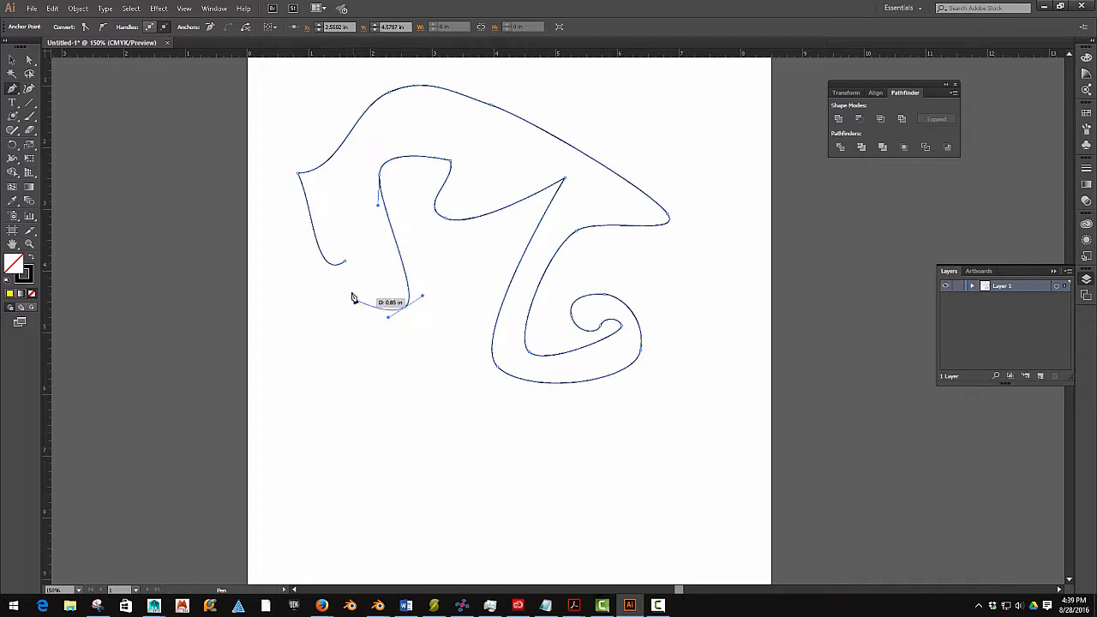
{"action": "left_click", "coordinate": [343, 261]}
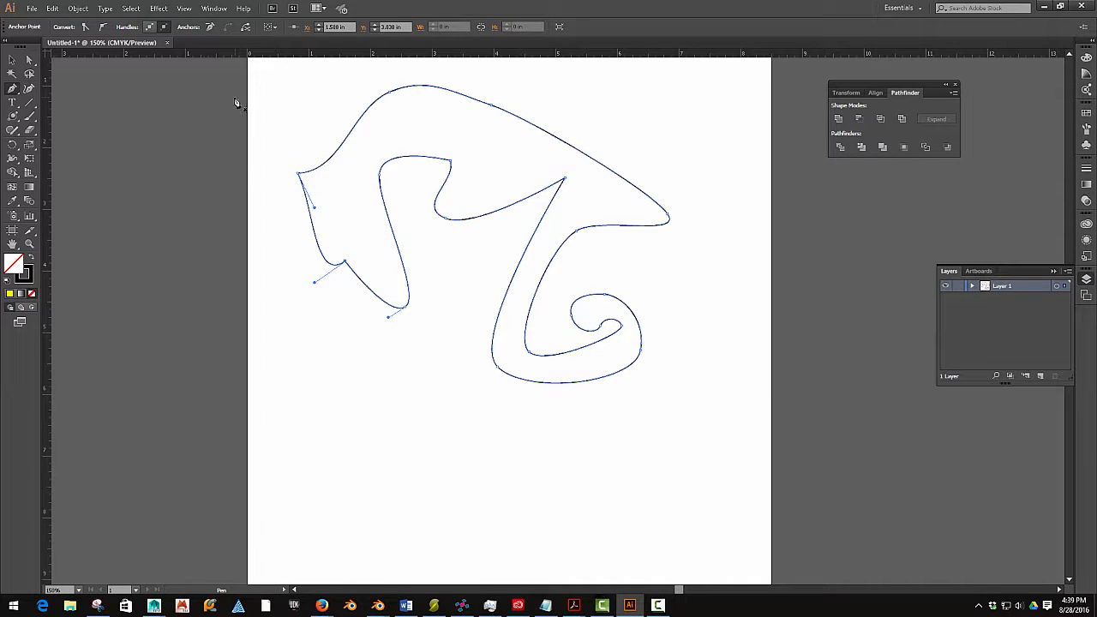
Remove the two anchors above the new lobe, and pull the neighbouring valley anchor's handle up and left to raise the curve.
{"action": "left_click", "coordinate": [28, 60]}
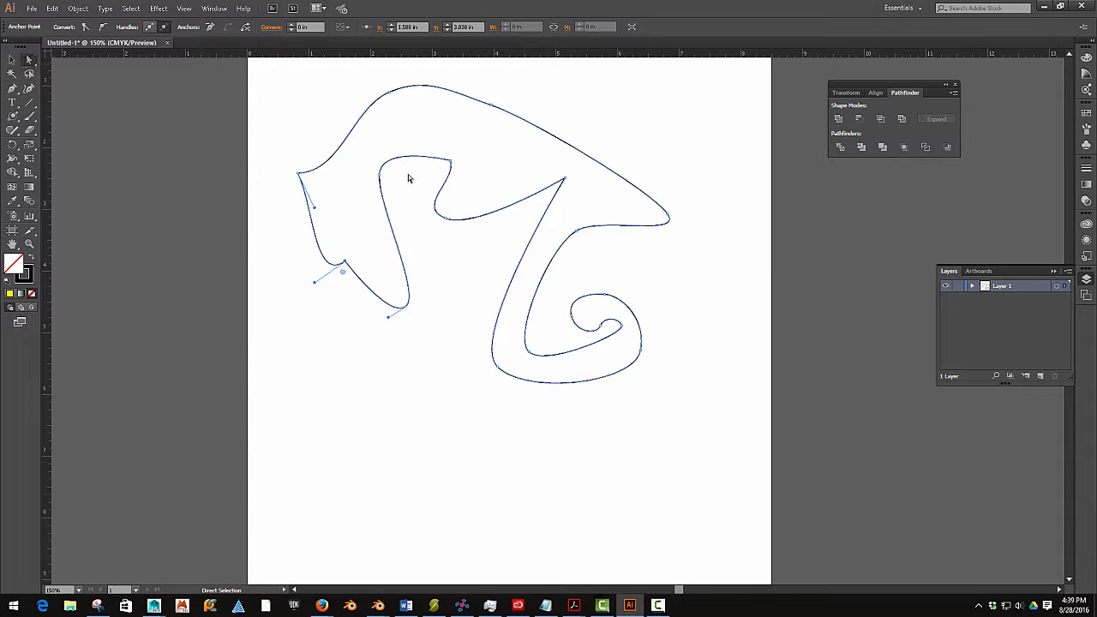
{"action": "left_click", "coordinate": [379, 175]}
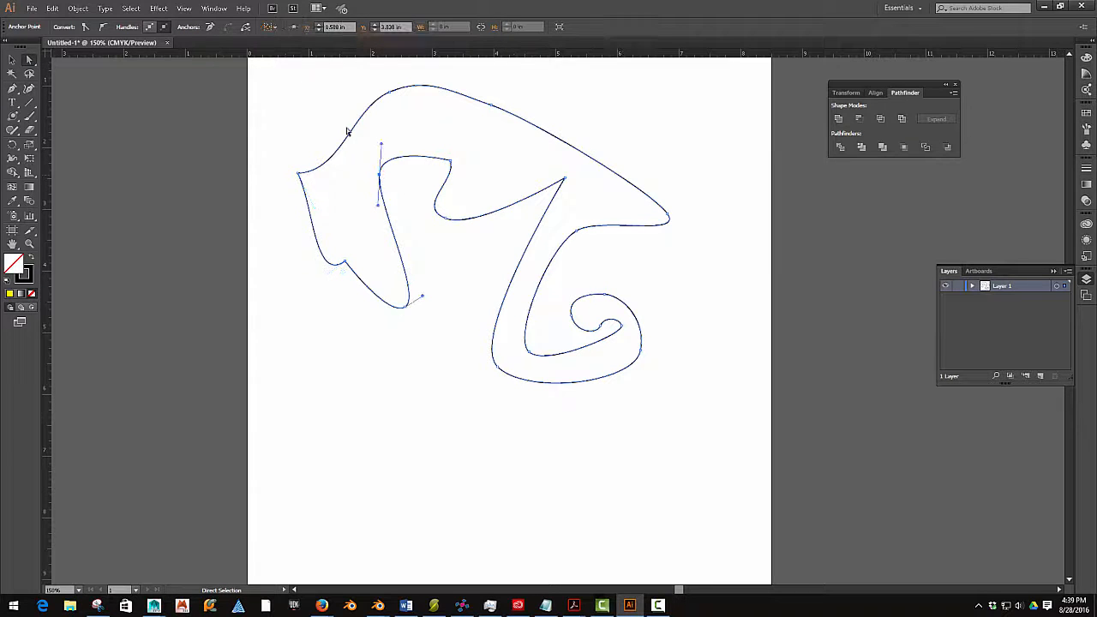
{"action": "left_click", "coordinate": [210, 27]}
{"action": "left_click", "coordinate": [449, 161]}
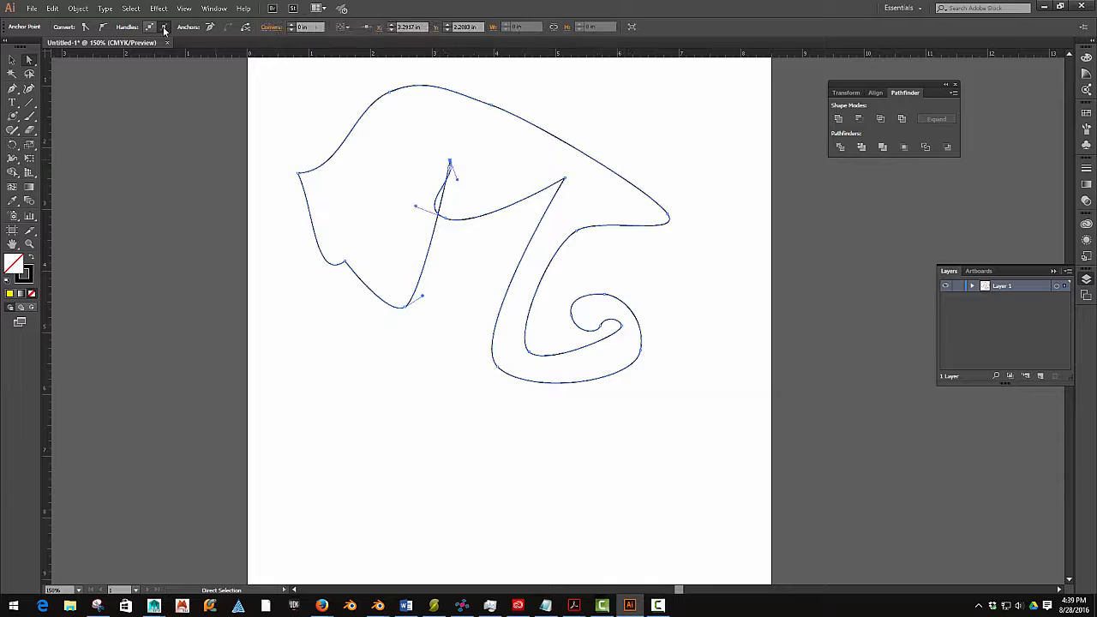
{"action": "left_click", "coordinate": [210, 27]}
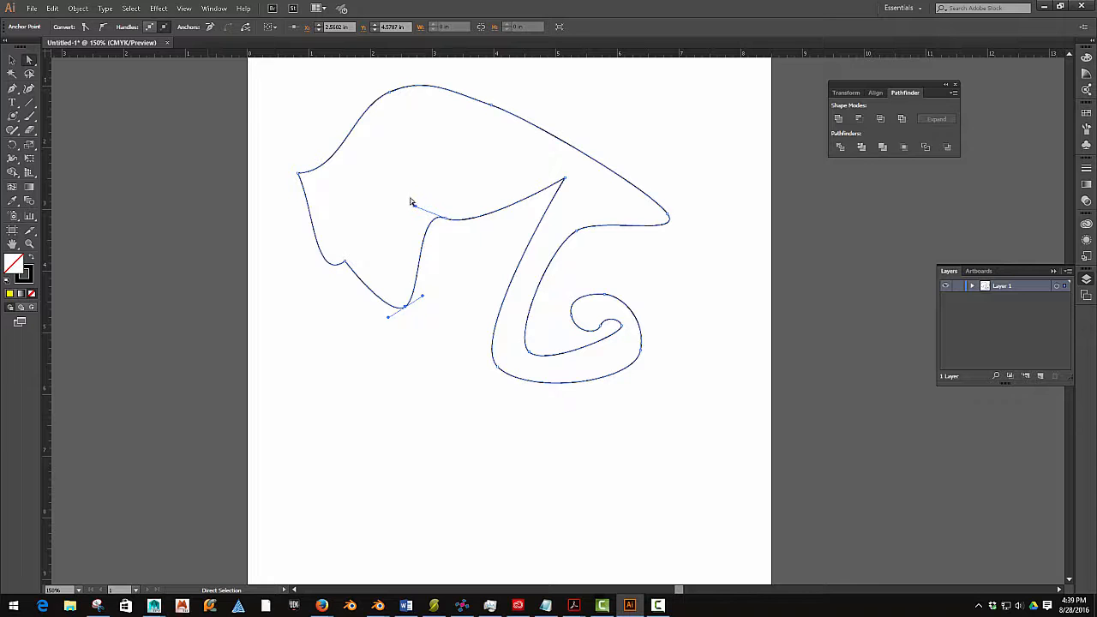
{"action": "left_click", "coordinate": [445, 218]}
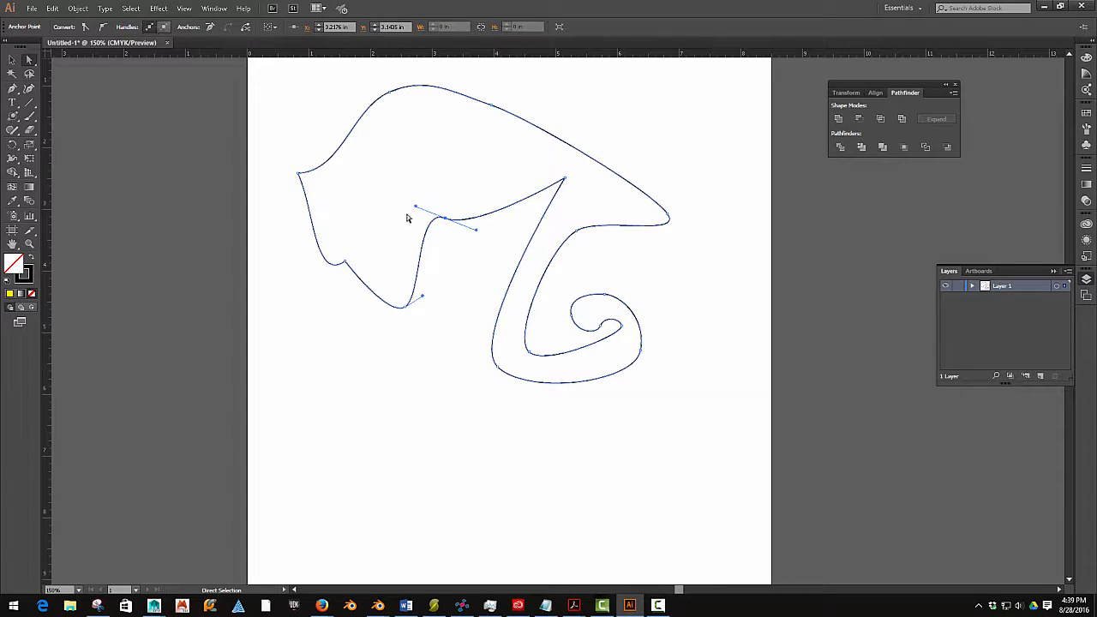
{"action": "left_click_drag", "start_coordinate": [414, 206], "coordinate": [382, 162]}
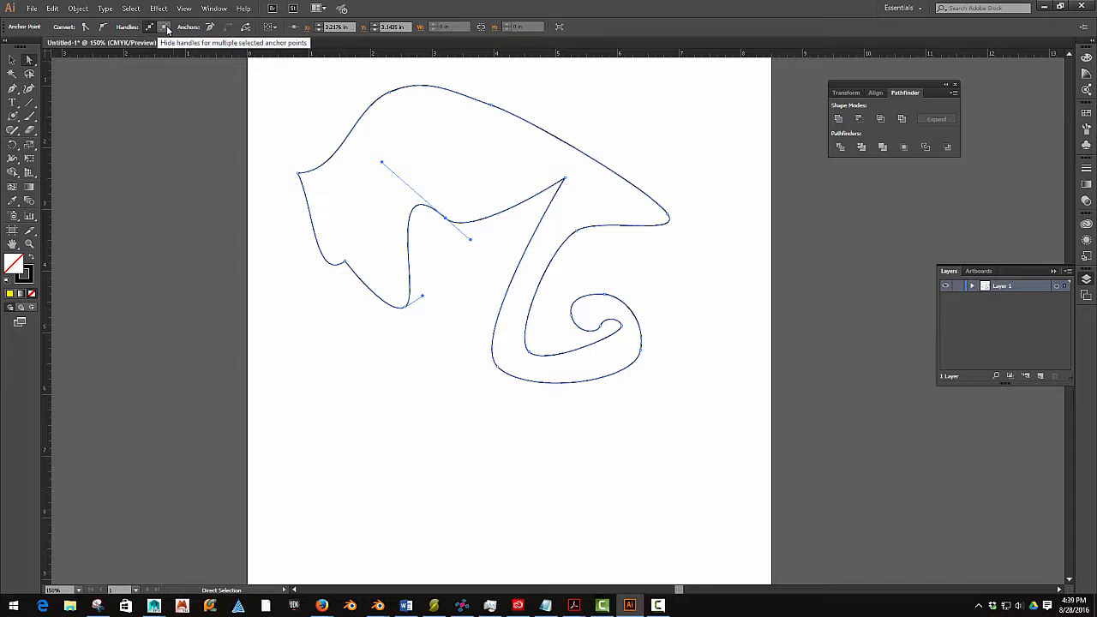
Show handles for multiple selected anchors on the shape's left part, and adjust the left tip's handles to round out its adjoining curves.
{"action": "left_click_drag", "start_coordinate": [276, 155], "coordinate": [428, 355]}
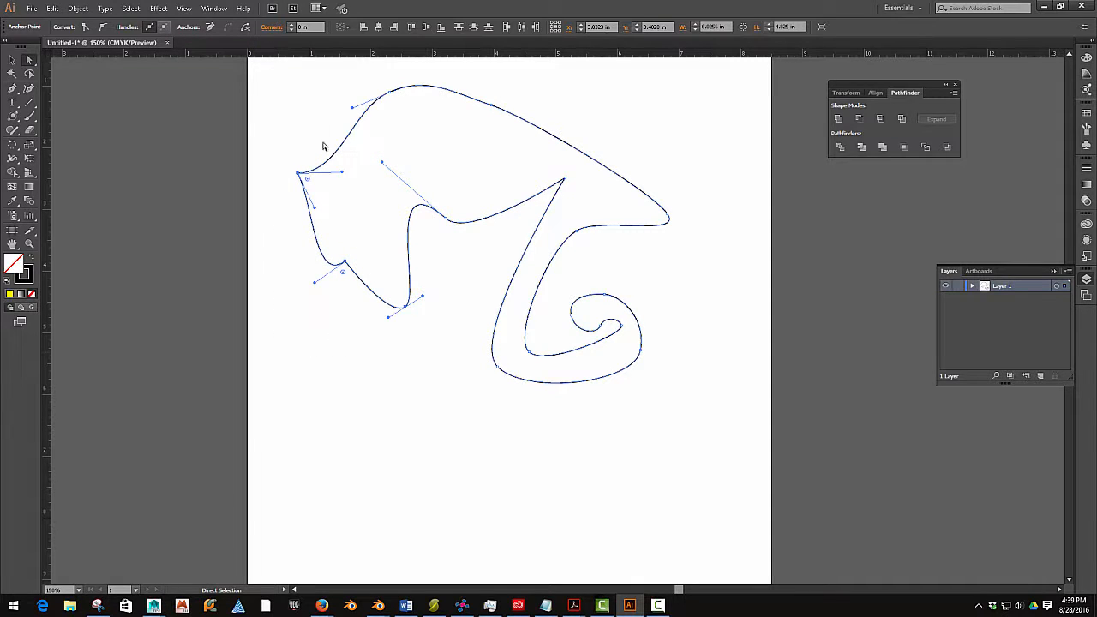
{"action": "mouse_move", "coordinate": [351, 111]}
{"action": "left_mouse_down"}
{"action": "mouse_move", "coordinate": [360, 108]}
{"action": "mouse_move", "coordinate": [365, 154]}
{"action": "mouse_move", "coordinate": [344, 112]}
{"action": "left_mouse_up"}
{"action": "left_click_drag", "start_coordinate": [341, 174], "coordinate": [338, 140]}
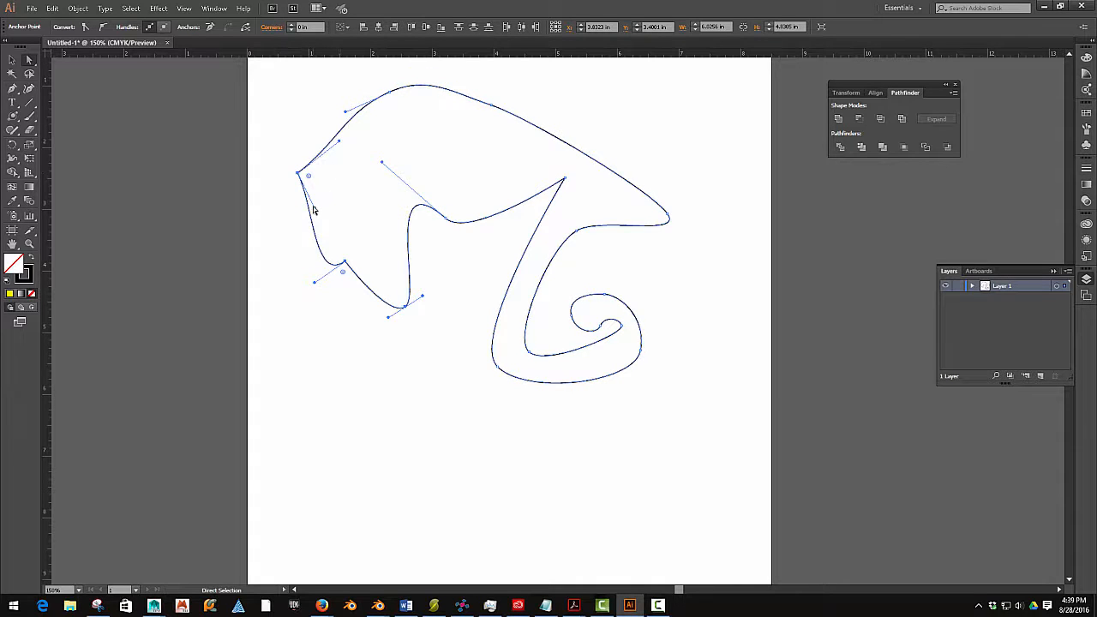
{"action": "left_click_drag", "start_coordinate": [314, 210], "coordinate": [304, 227]}
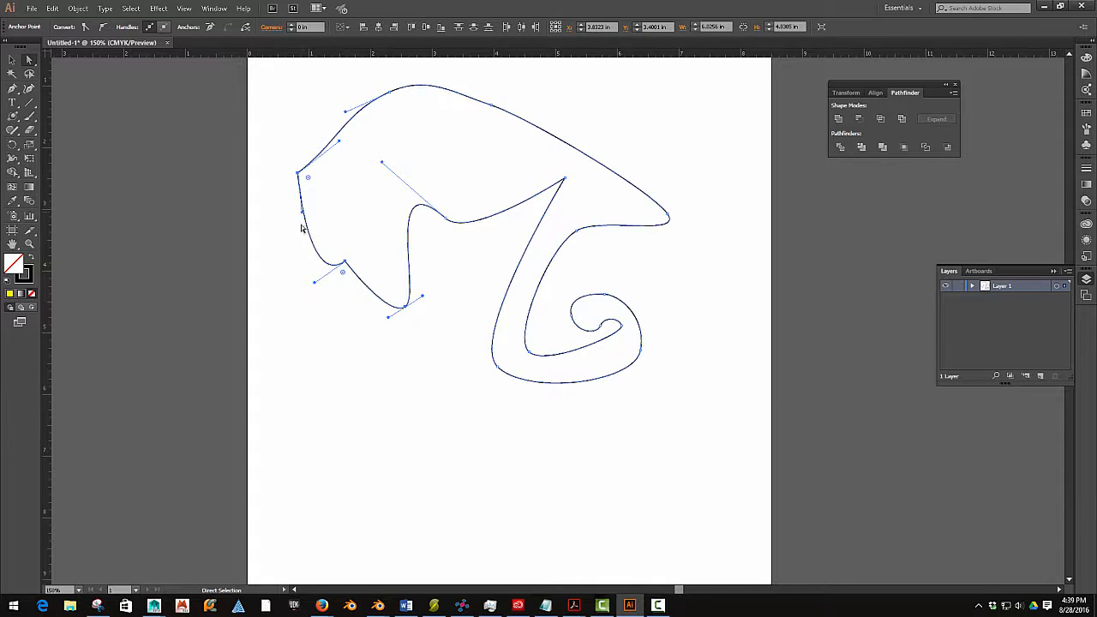
{"action": "left_click", "coordinate": [315, 276]}
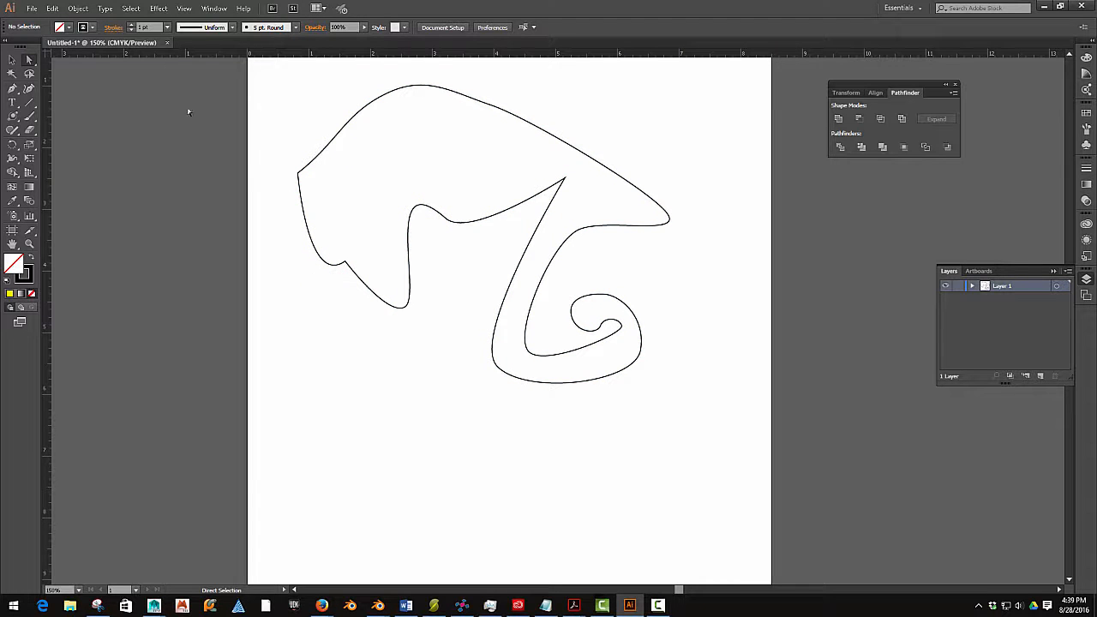
Flatten the curve beside the lobe by re-angling its anchor's handles, and hide handles for multiple selected anchors.
{"action": "left_click_drag", "start_coordinate": [275, 102], "coordinate": [451, 366]}
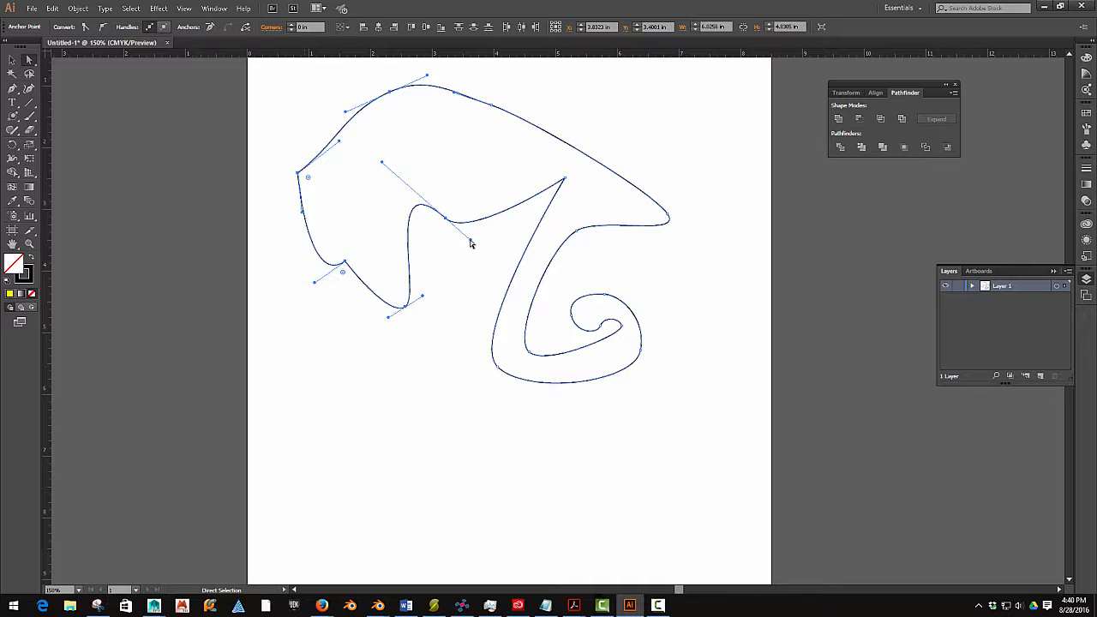
{"action": "mouse_move", "coordinate": [469, 242]}
{"action": "left_mouse_down"}
{"action": "mouse_move", "coordinate": [488, 228]}
{"action": "mouse_move", "coordinate": [472, 233]}
{"action": "left_mouse_up"}
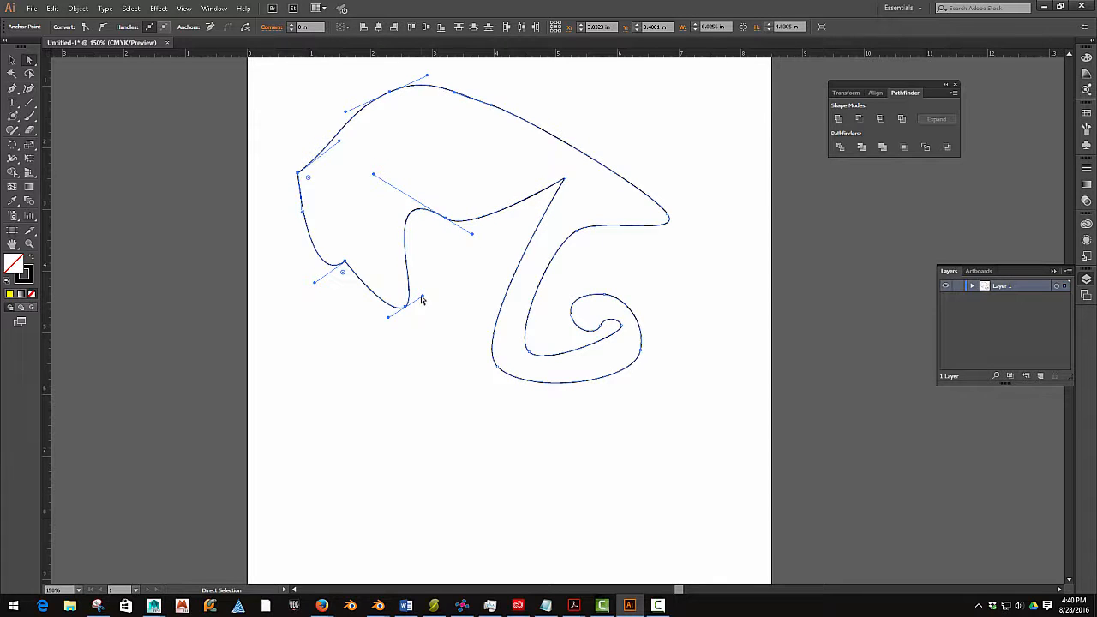
{"action": "left_click", "coordinate": [163, 27]}
{"action": "left_click", "coordinate": [446, 219]}
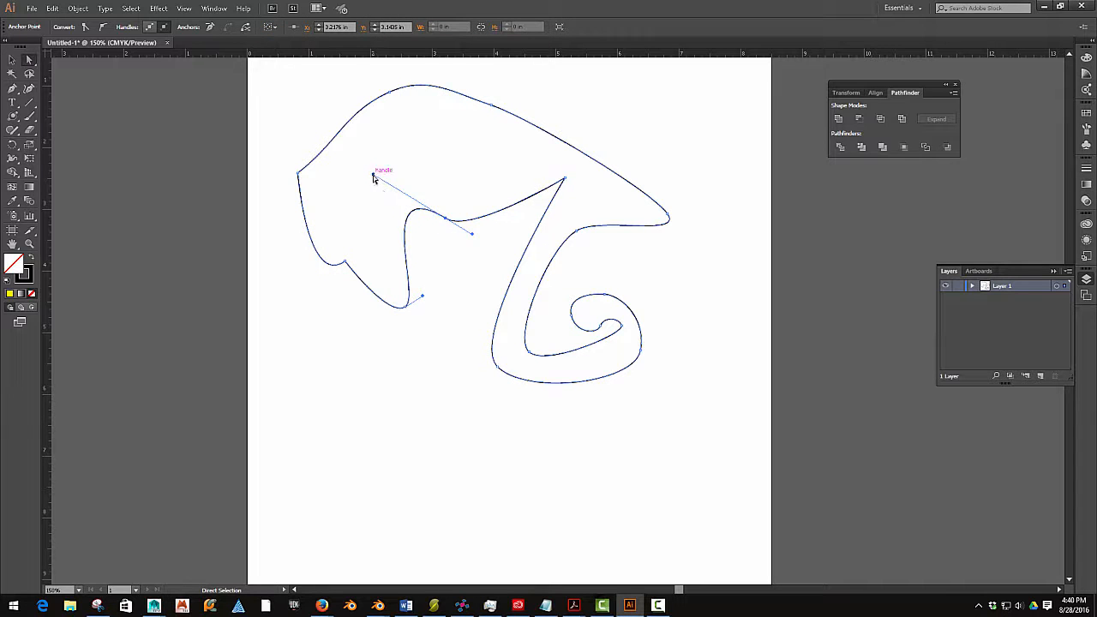
{"action": "left_click_drag", "start_coordinate": [373, 177], "coordinate": [374, 207]}
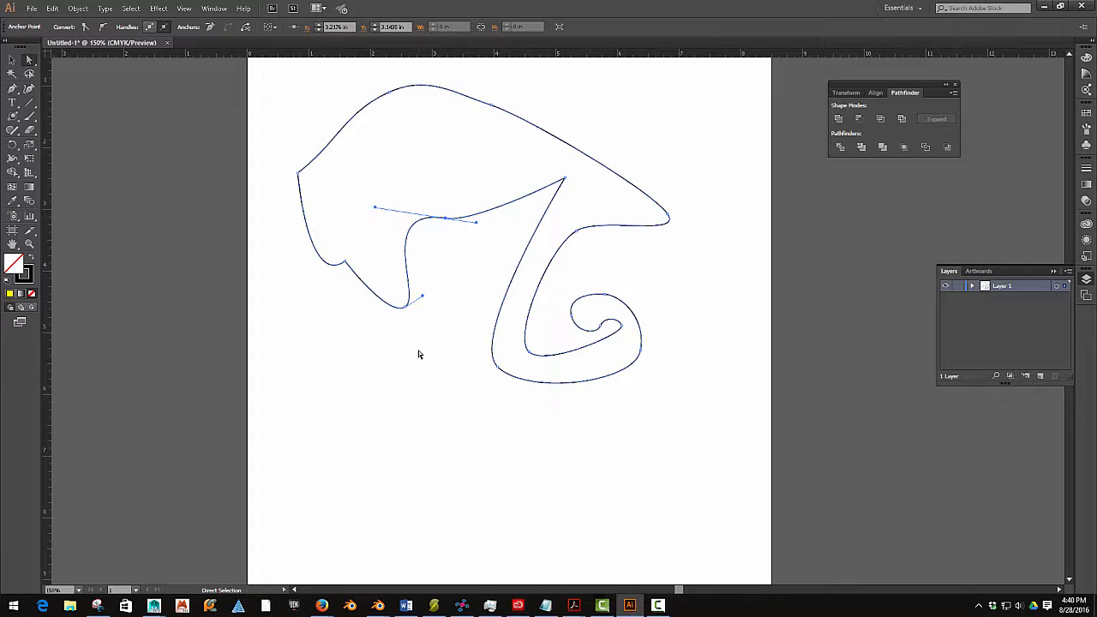
Select the whole path with its handles hidden, and reselect it with handles shown for all selected anchors.
{"action": "left_click_drag", "start_coordinate": [715, 443], "coordinate": [160, 77]}
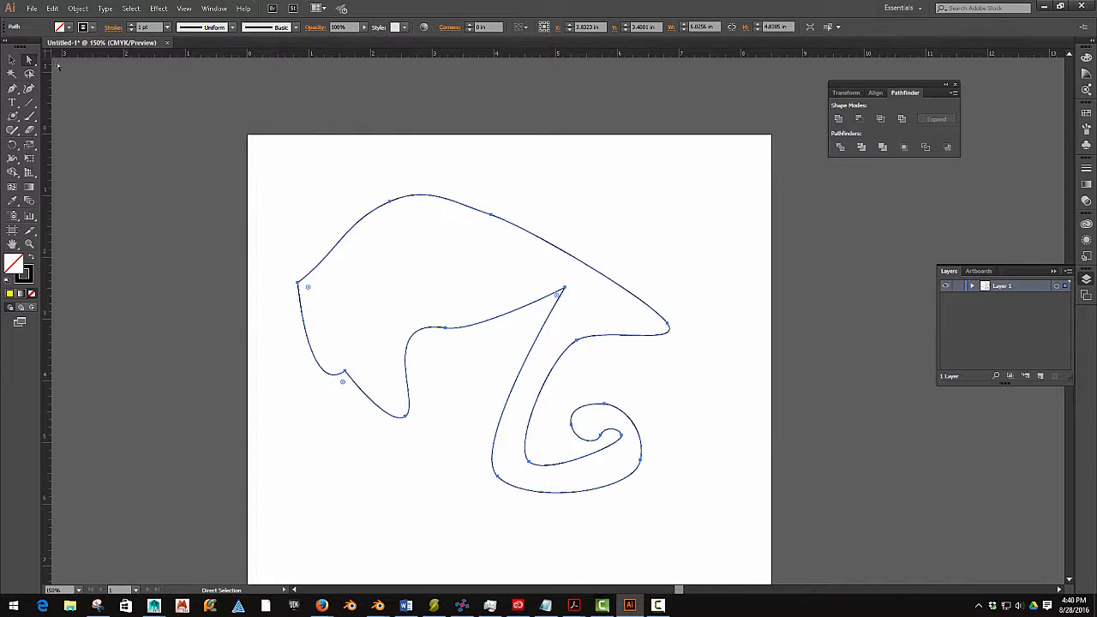
{"action": "left_click", "coordinate": [12, 60]}
{"action": "left_click", "coordinate": [296, 185]}
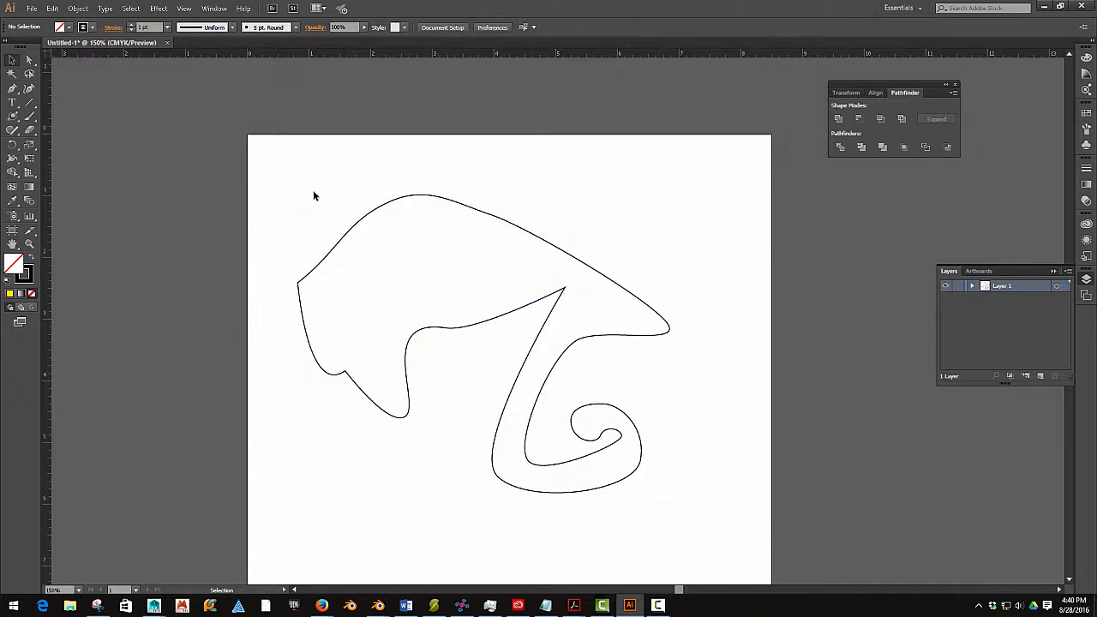
{"action": "left_click", "coordinate": [30, 62]}
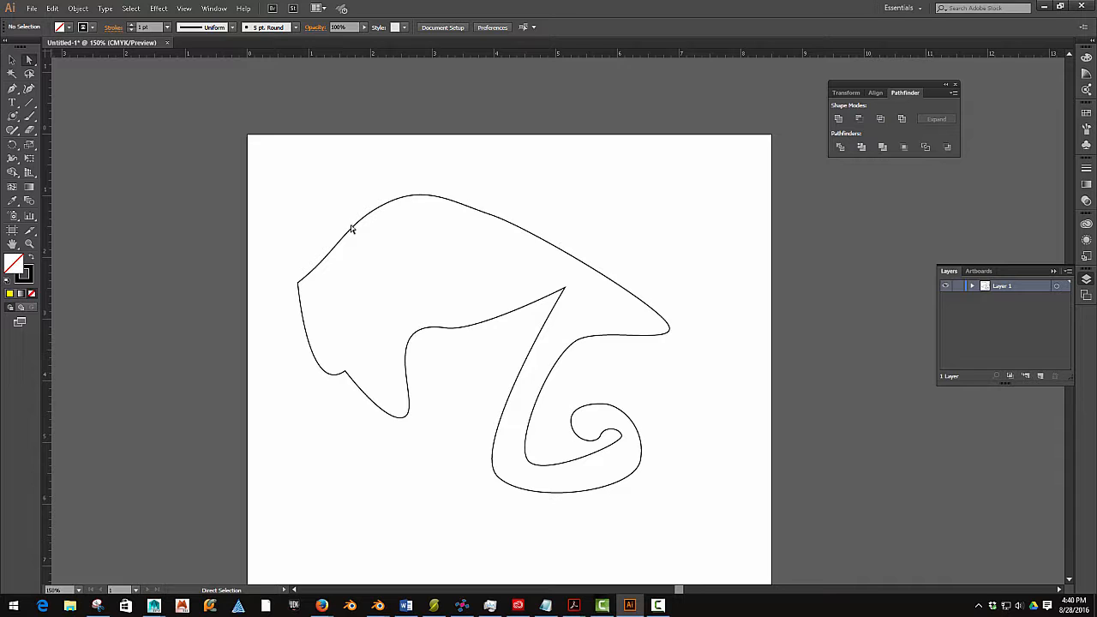
{"action": "left_click", "coordinate": [351, 229]}
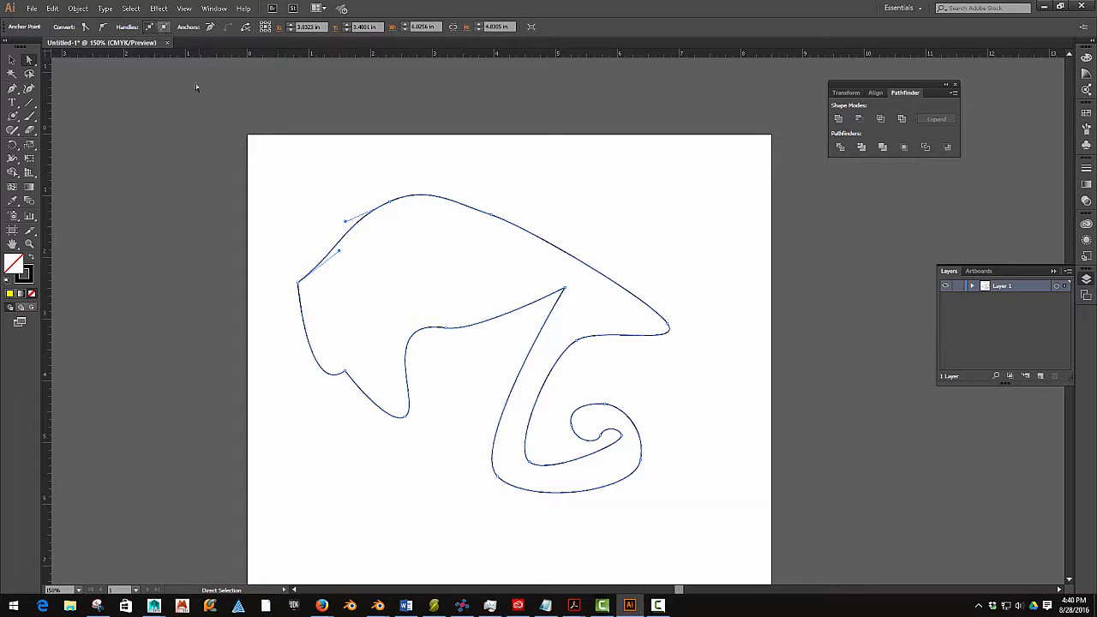
{"action": "left_click_drag", "start_coordinate": [266, 151], "coordinate": [703, 558]}
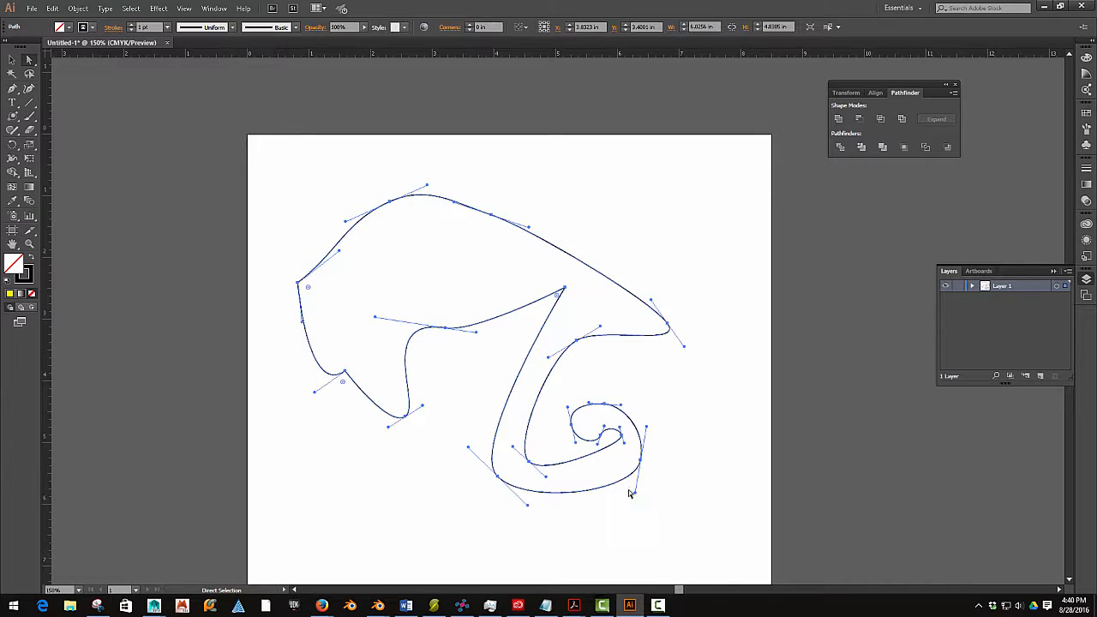
Select the segment under the right tip and slightly shorten the tip's lower handle.
{"action": "left_click", "coordinate": [690, 334]}
{"action": "left_click", "coordinate": [656, 337]}
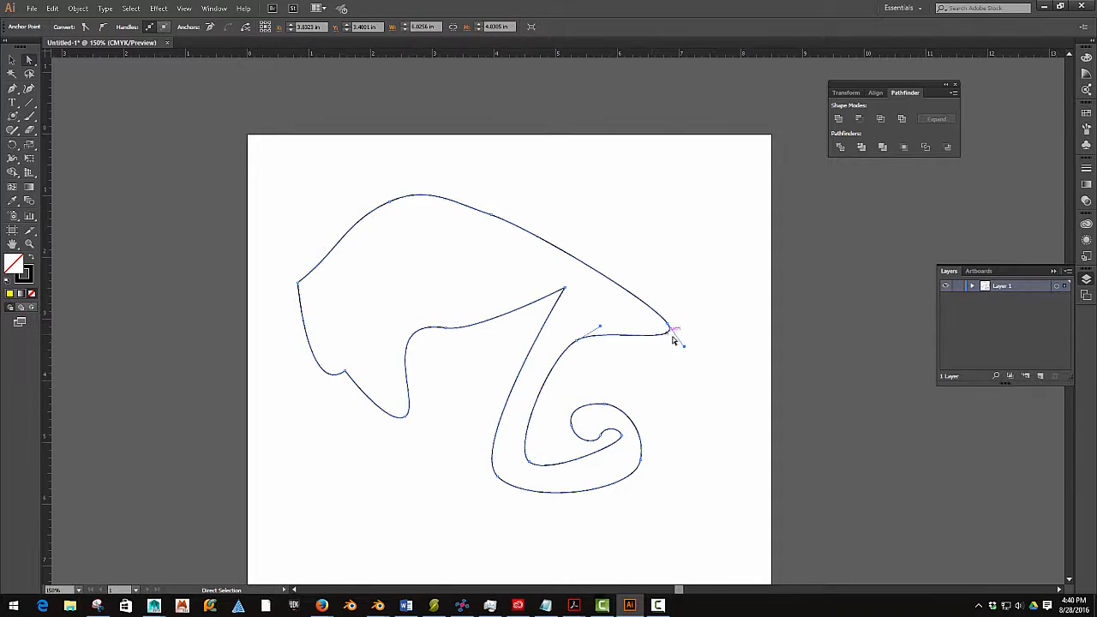
{"action": "mouse_move", "coordinate": [684, 346]}
{"action": "left_mouse_down"}
{"action": "mouse_move", "coordinate": [692, 336]}
{"action": "mouse_move", "coordinate": [682, 343]}
{"action": "left_mouse_up"}
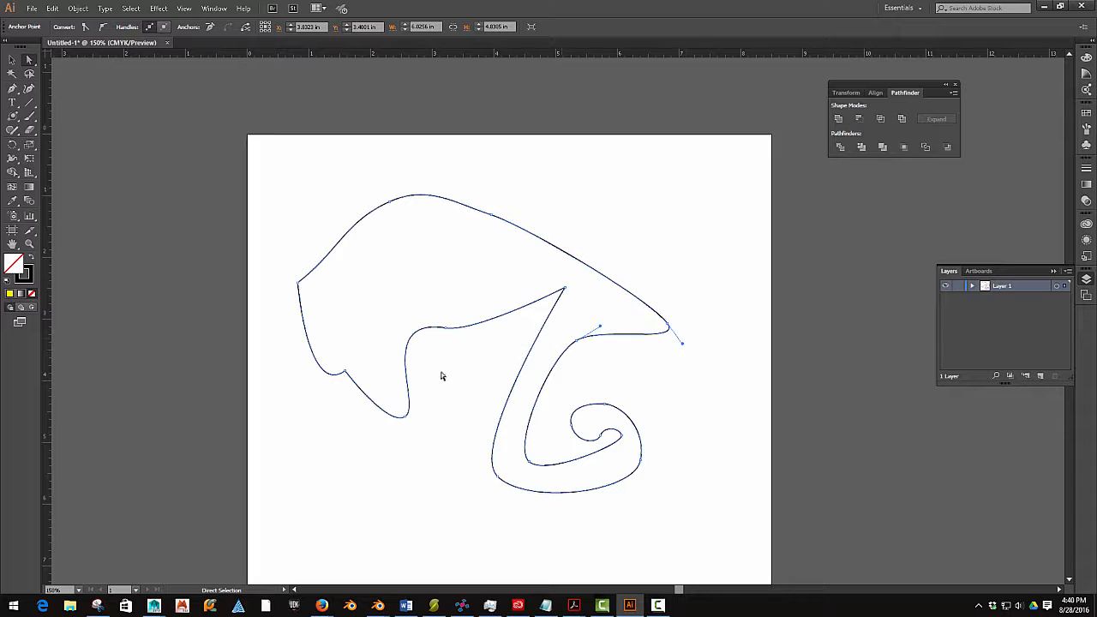